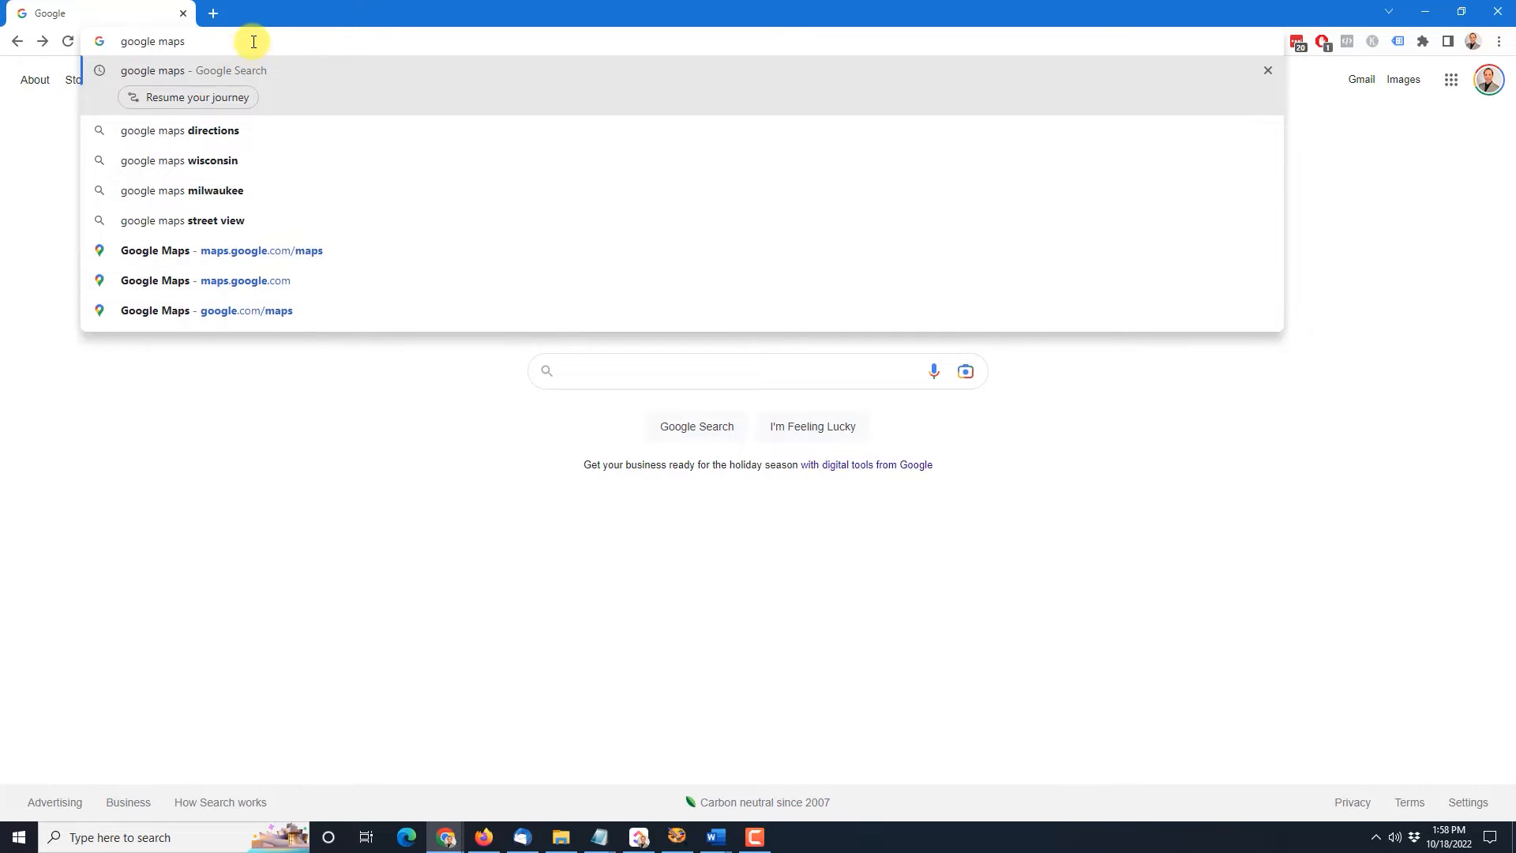
- Find Google Maps through a web search, open it and bring up the recently searched Main Street building in Waukesha, without a suite number
key(Return)
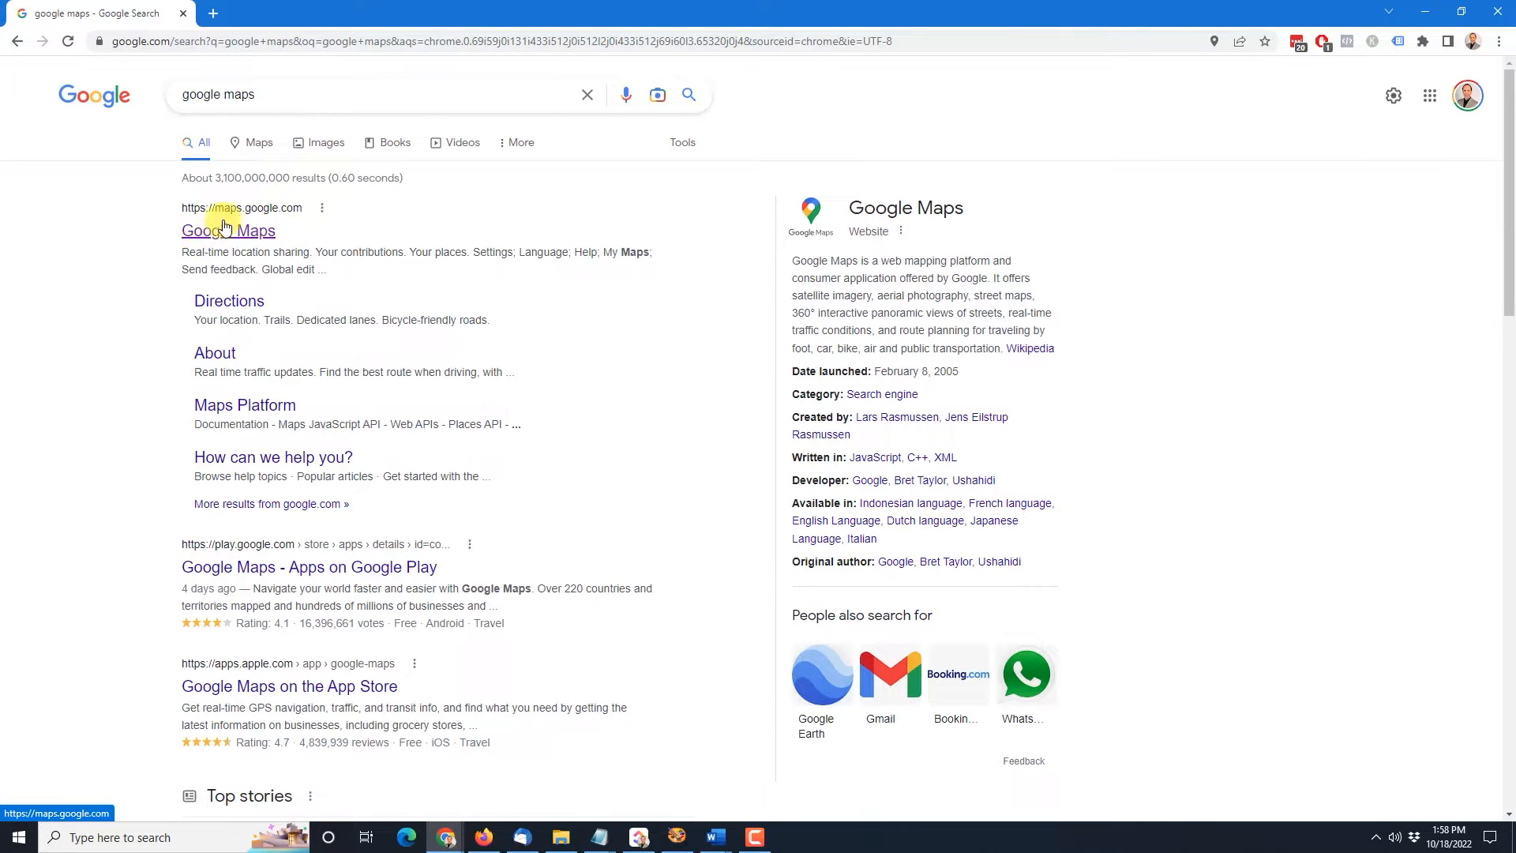
click(245, 237)
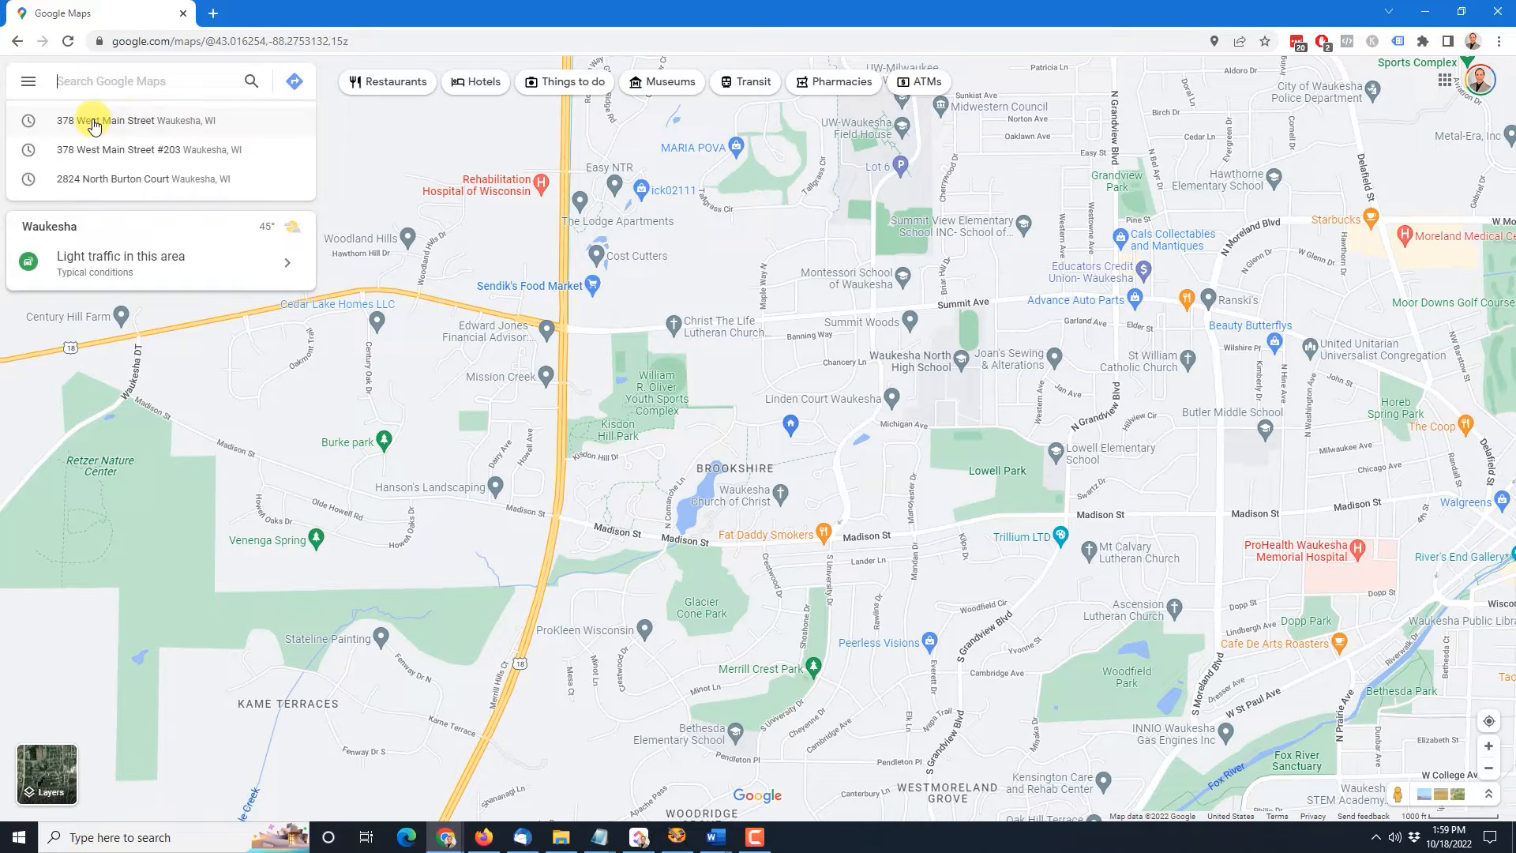
click(130, 123)
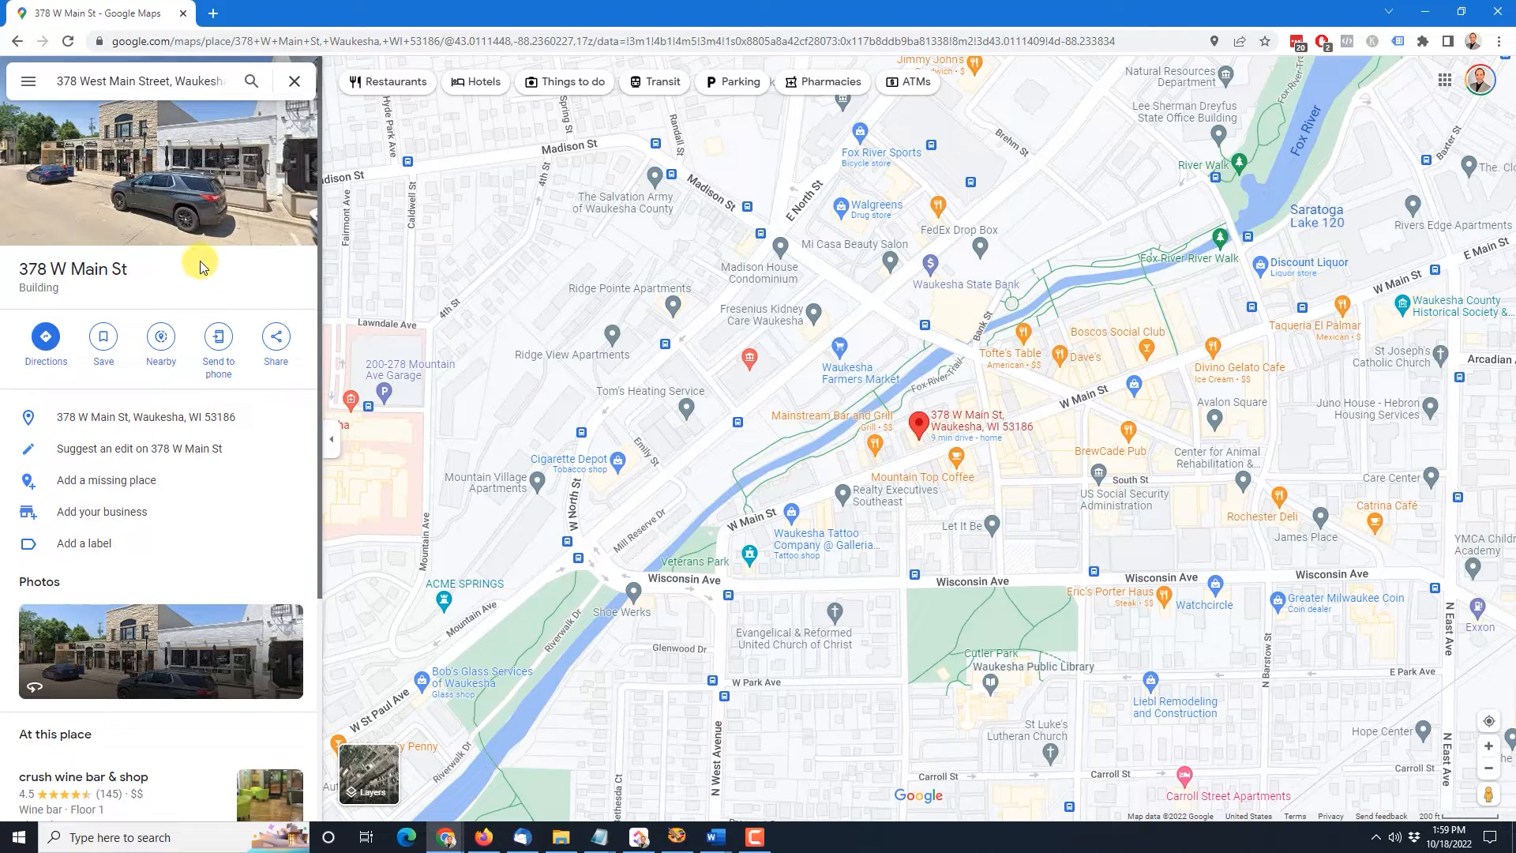
- Open the sharing options for the building and choose to embed a map
click(276, 339)
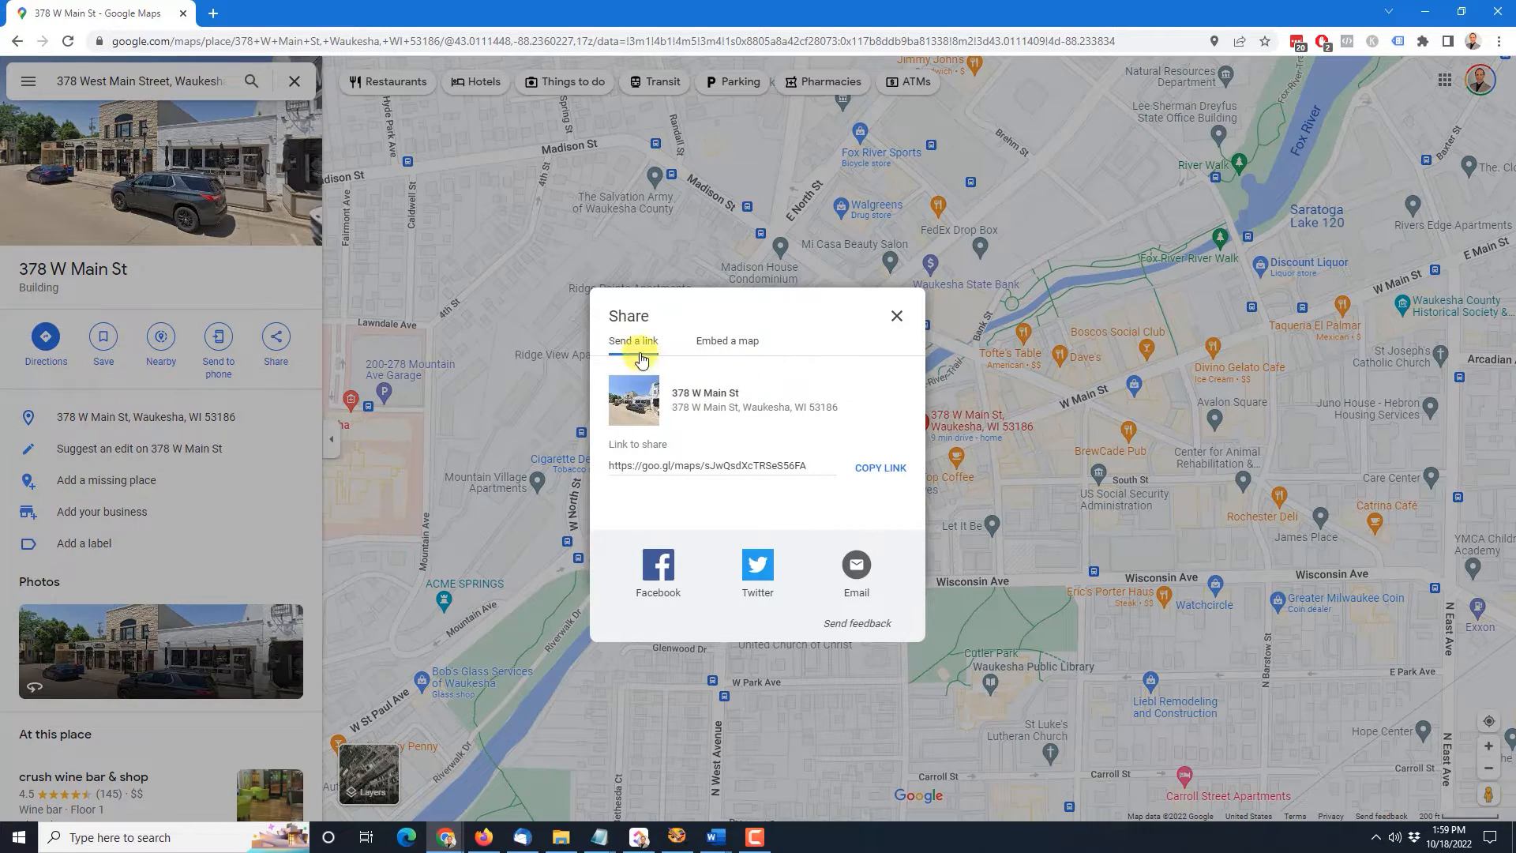
click(728, 342)
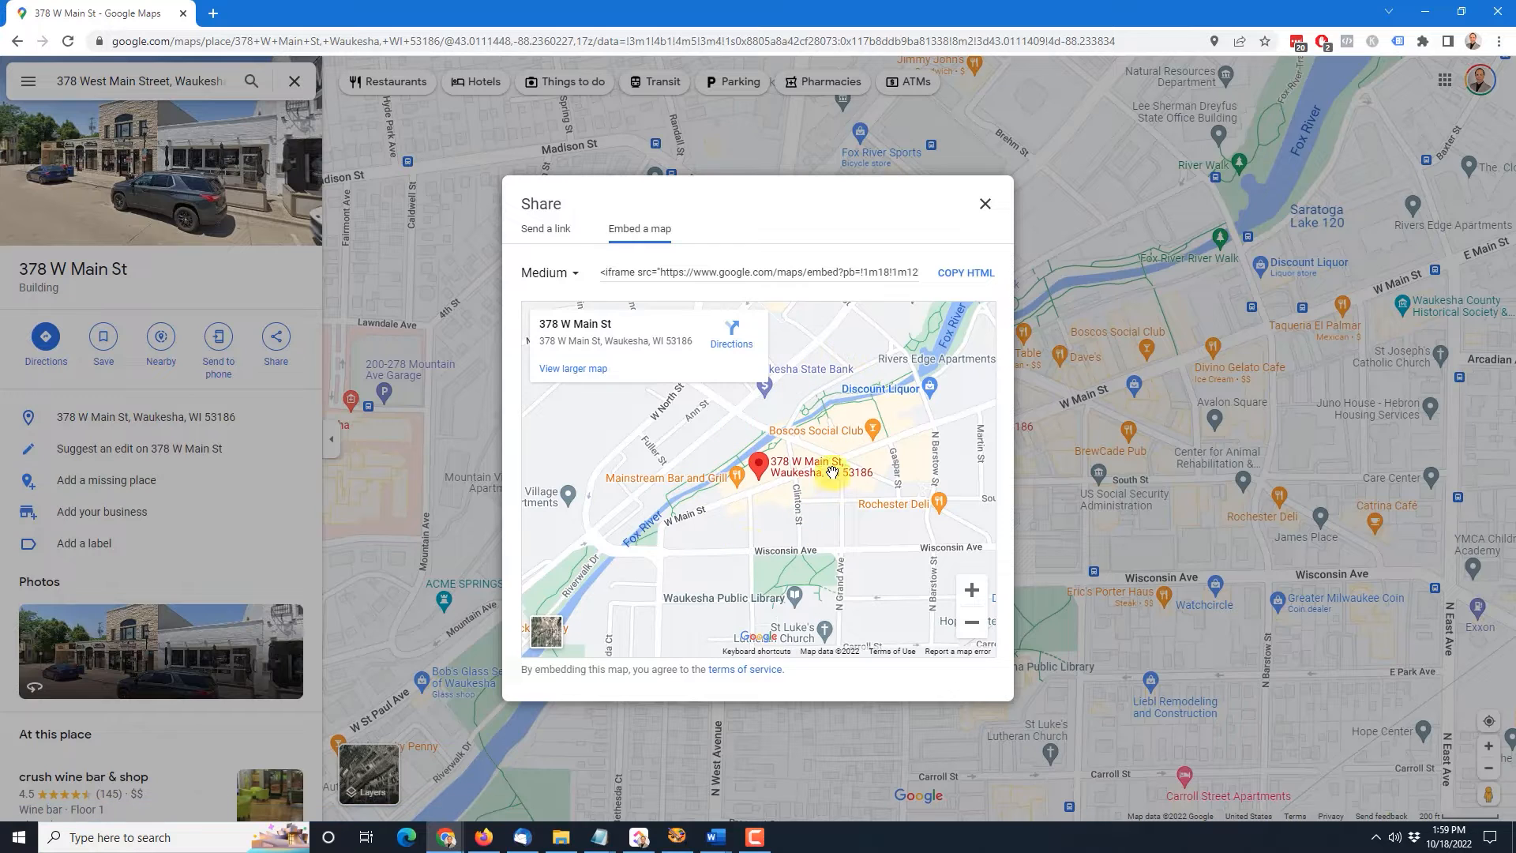
- Try the Small, Large and Custom size options for the embedded map, and return the size to Medium
click(573, 276)
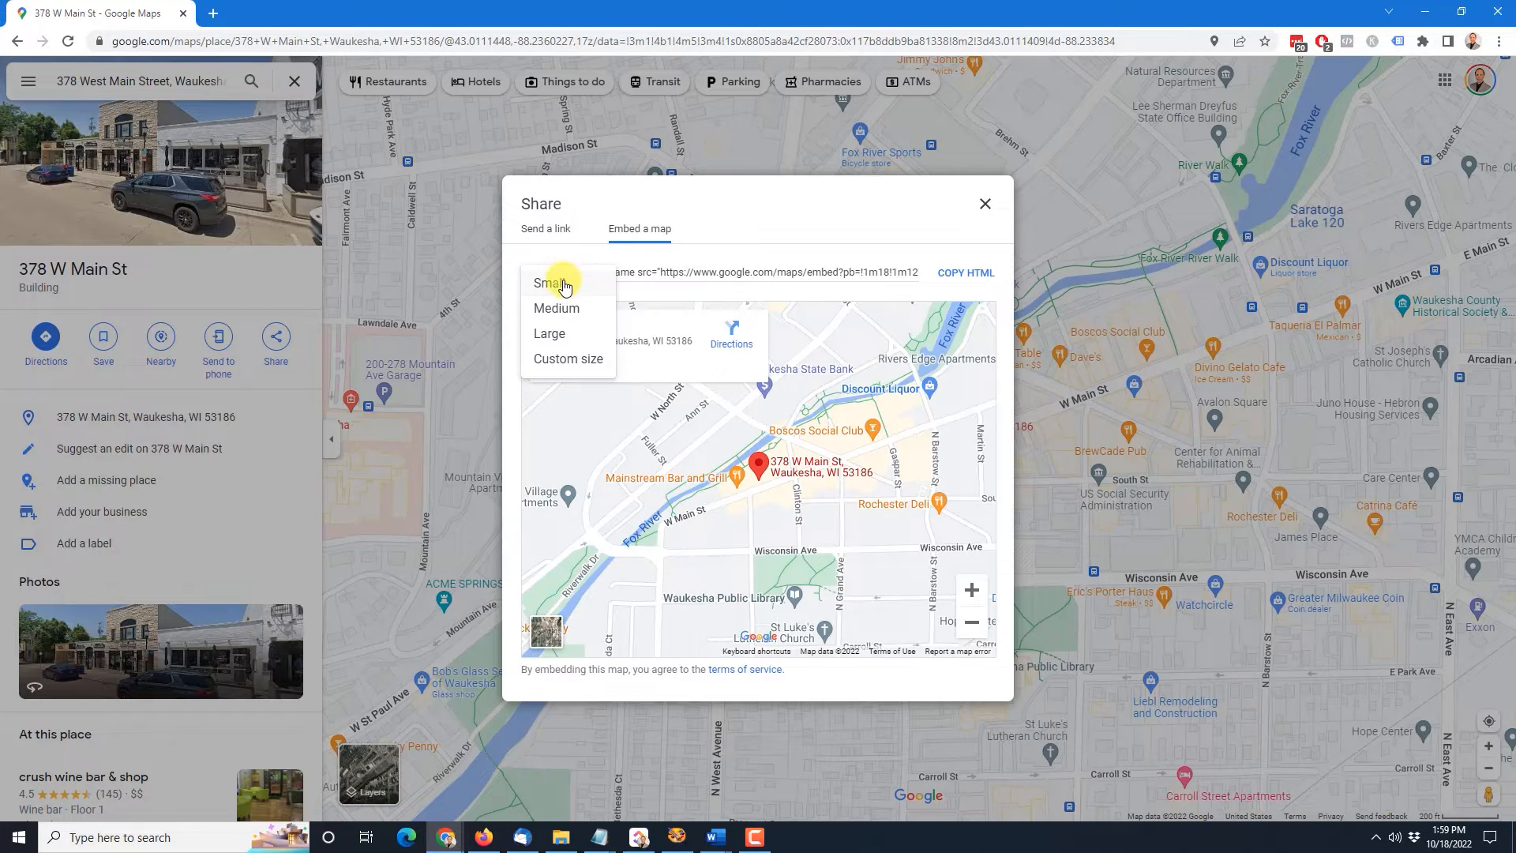
click(564, 284)
click(626, 336)
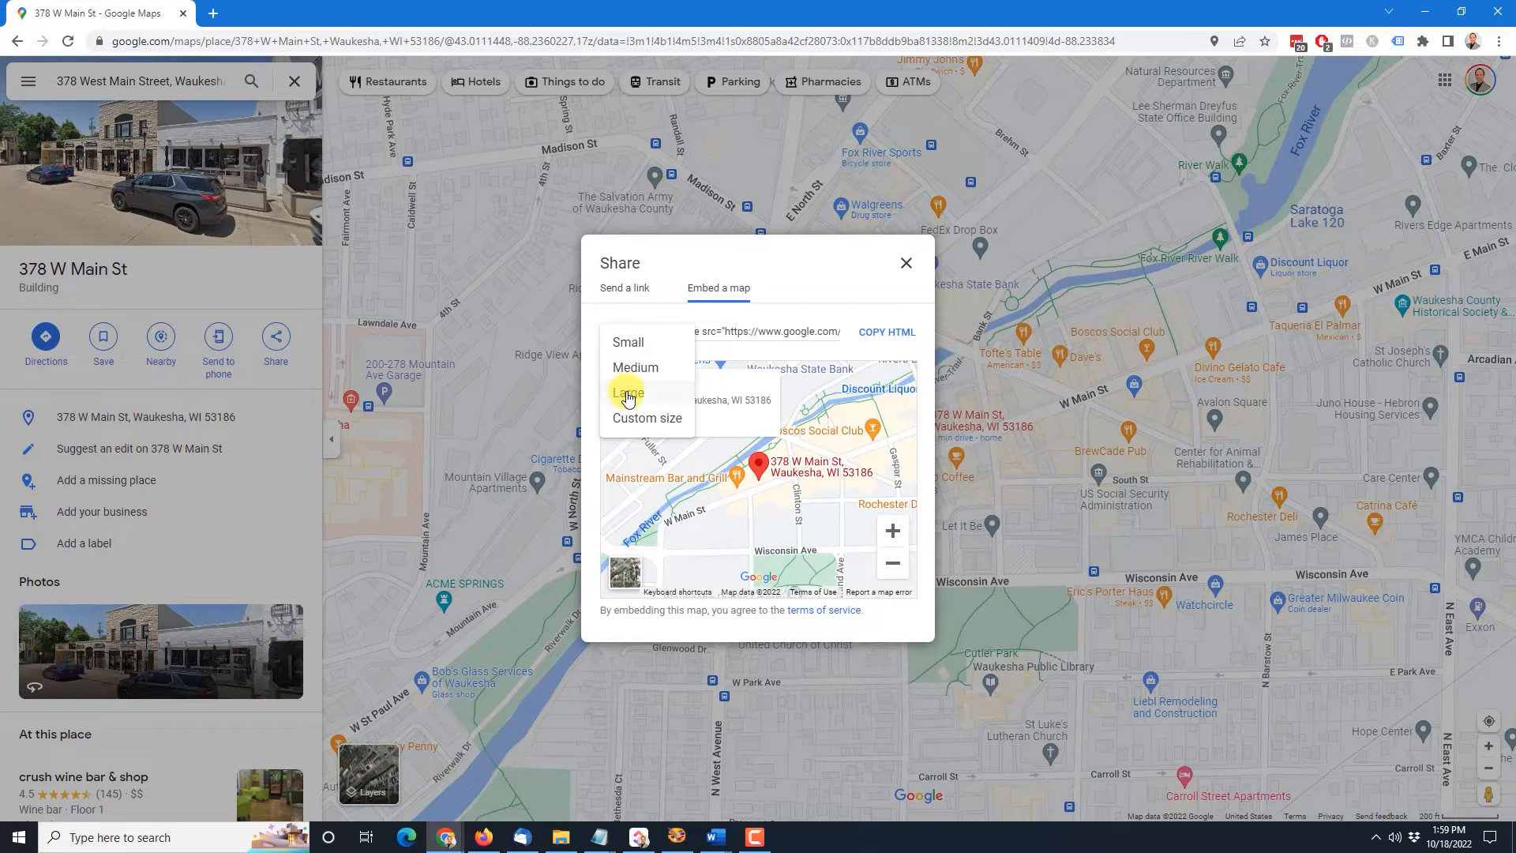
click(628, 395)
click(480, 218)
click(493, 296)
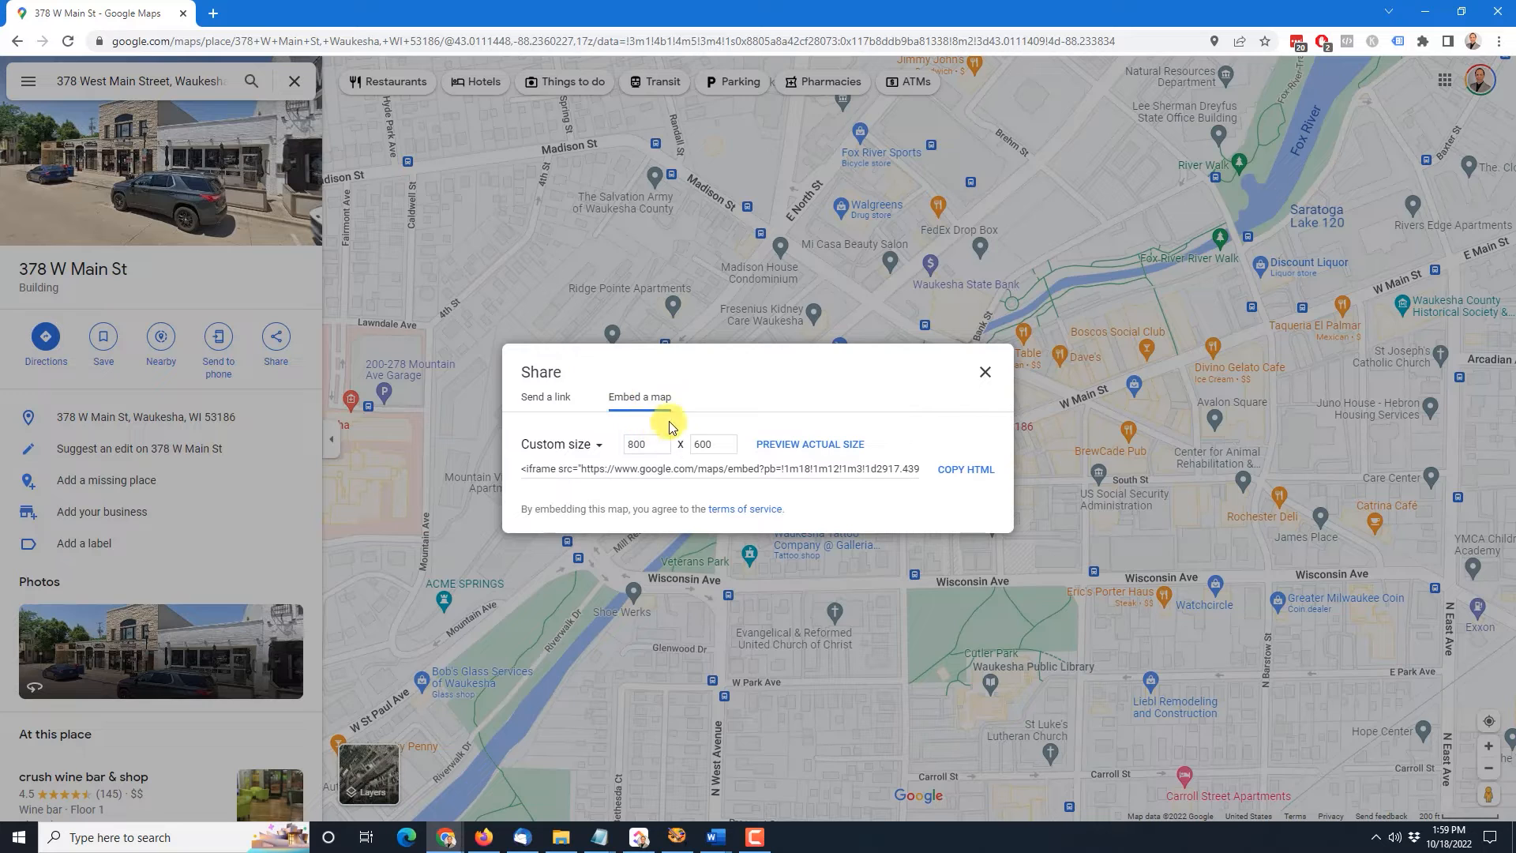
click(591, 455)
click(568, 477)
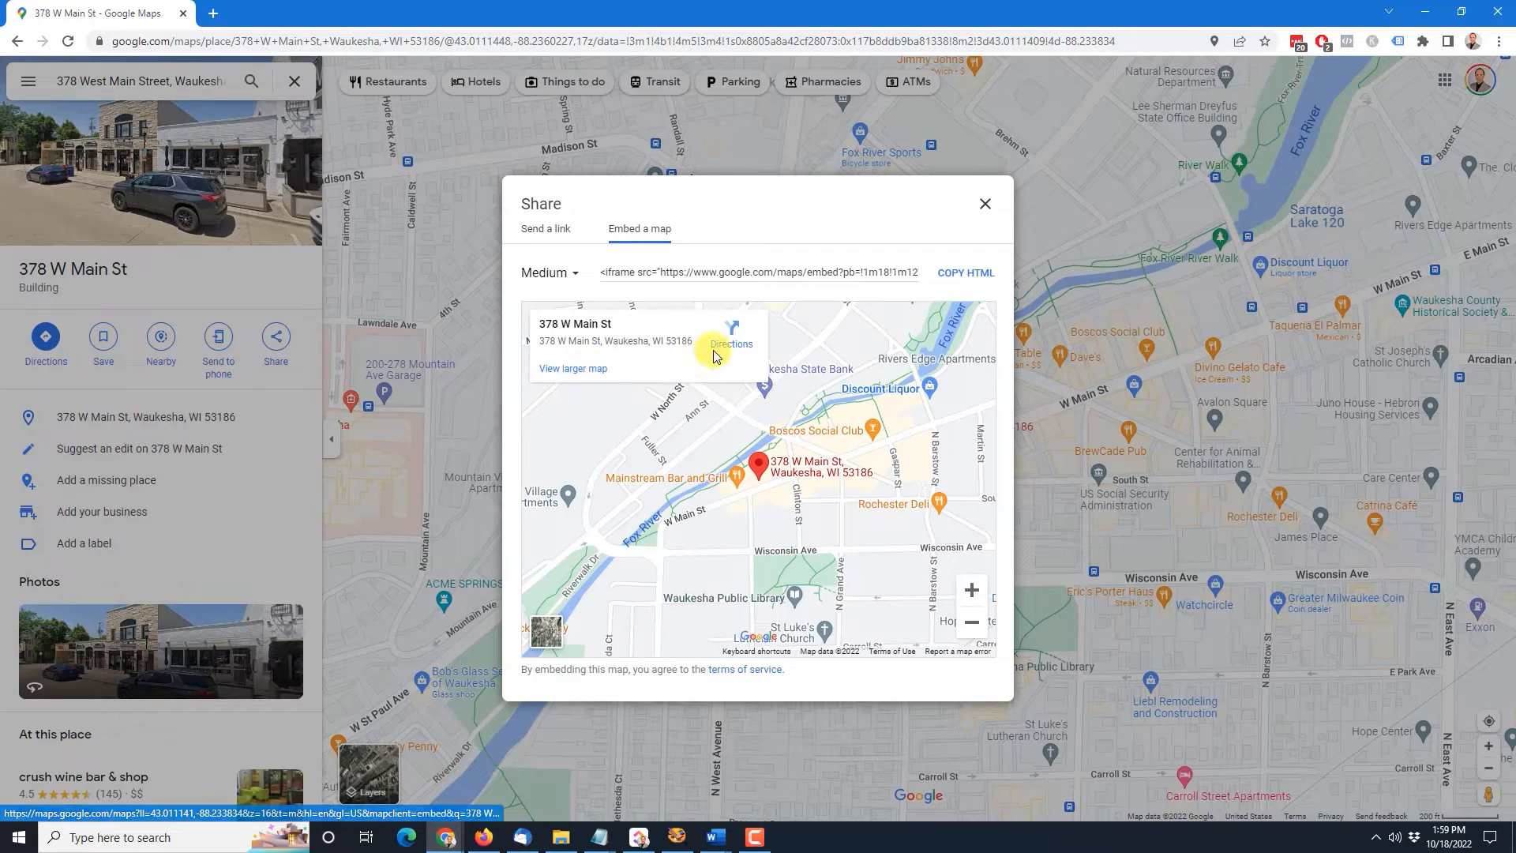
- Copy the embed HTML of the Medium map and switch to the WordPress page editor
click(967, 273)
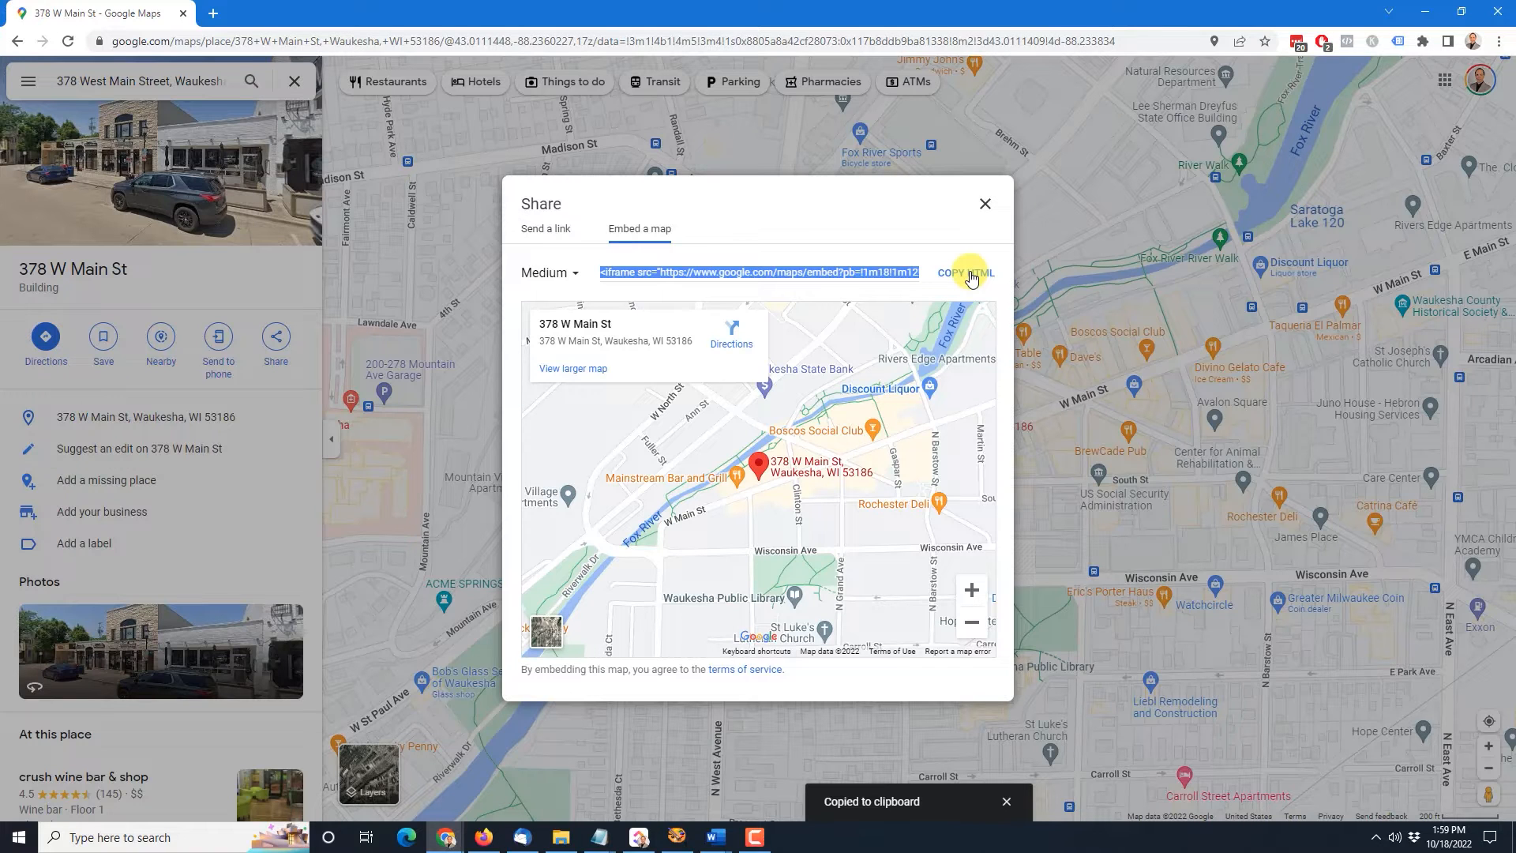
key(alt+Tab)
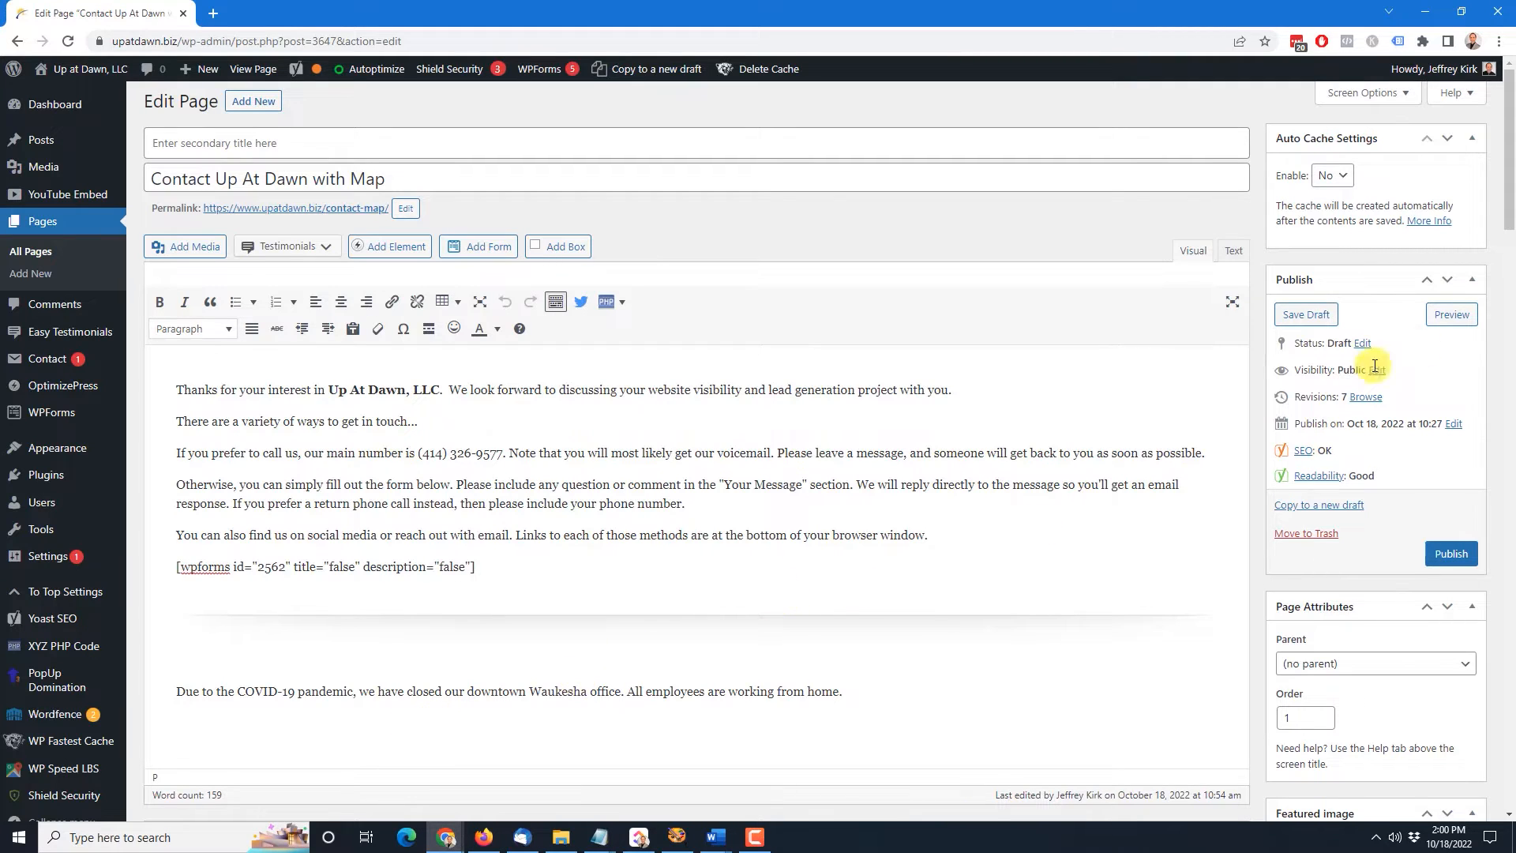
- Preview the draft page "Contact Up At Dawn with Map" and look through its current content
click(1444, 315)
scroll(941, 411, down, 10)
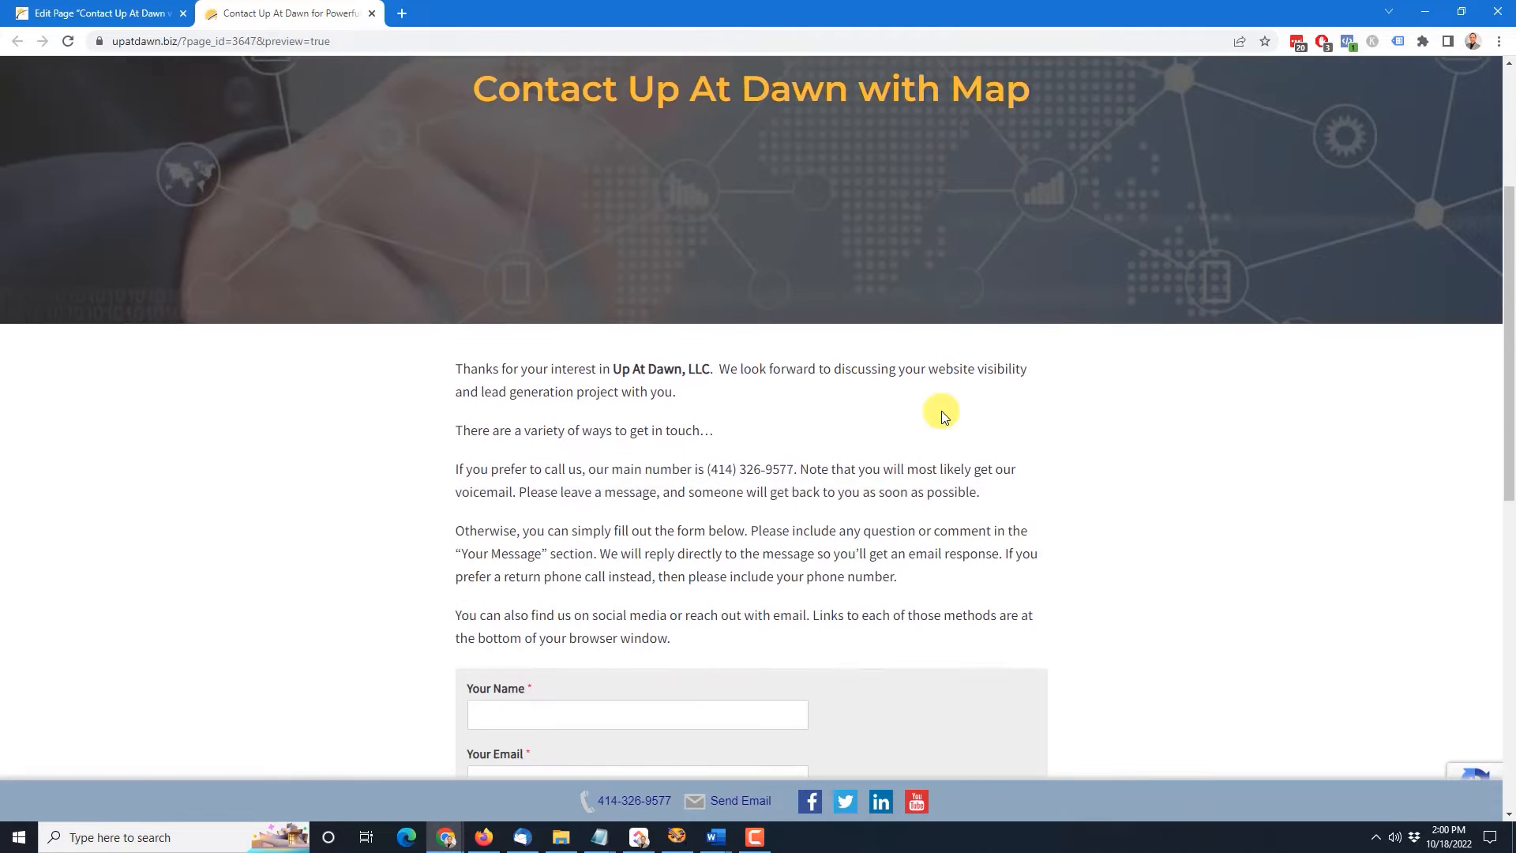
scroll(941, 410, down, 3)
scroll(940, 410, up, 13)
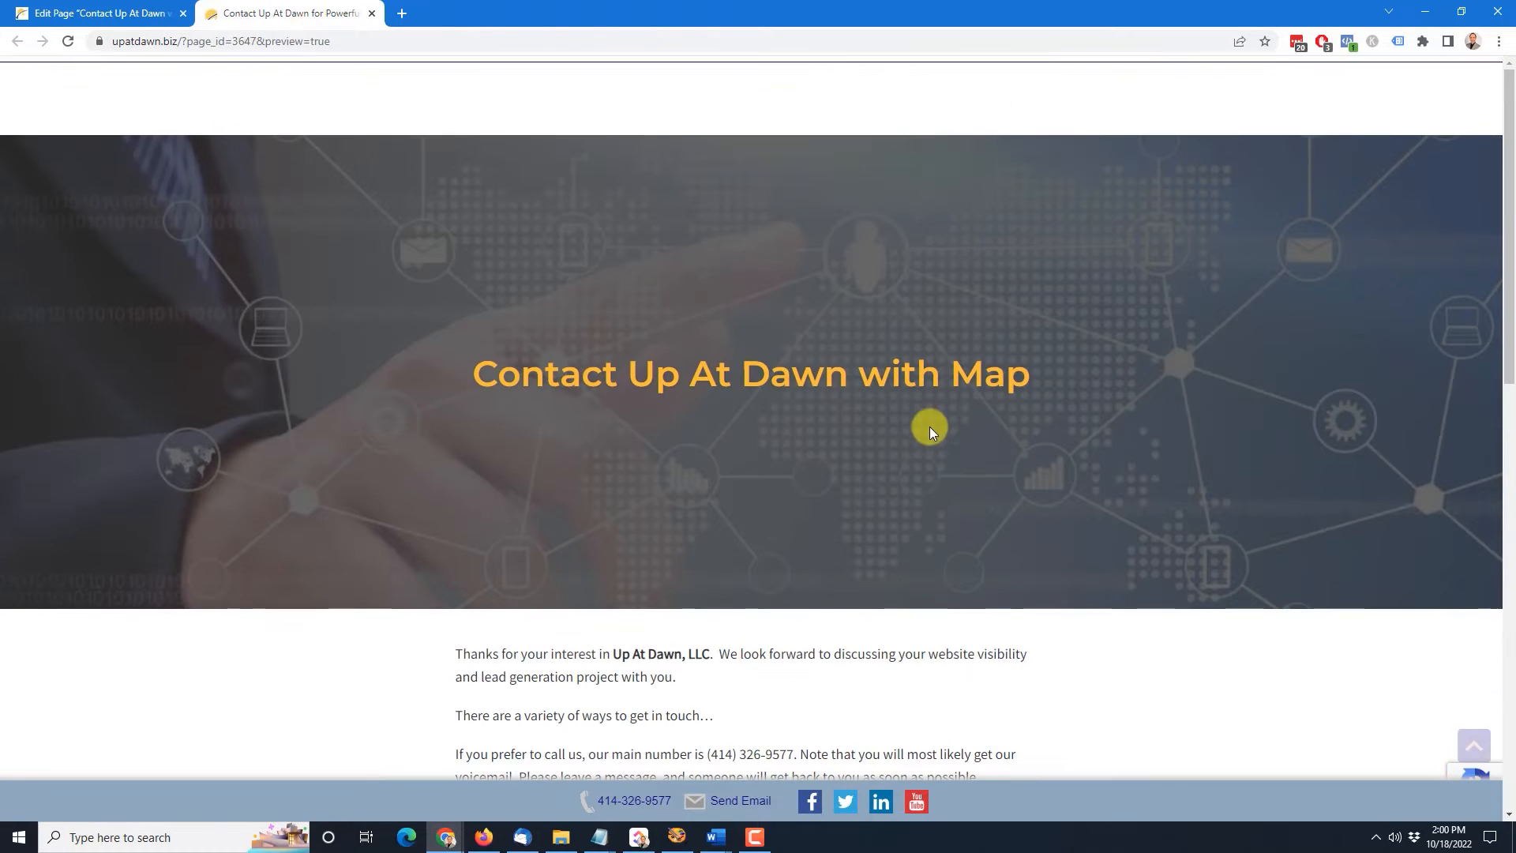
- Paste the copied map iframe into the page's HTML below the COVID-19 office closure paragraph
click(119, 13)
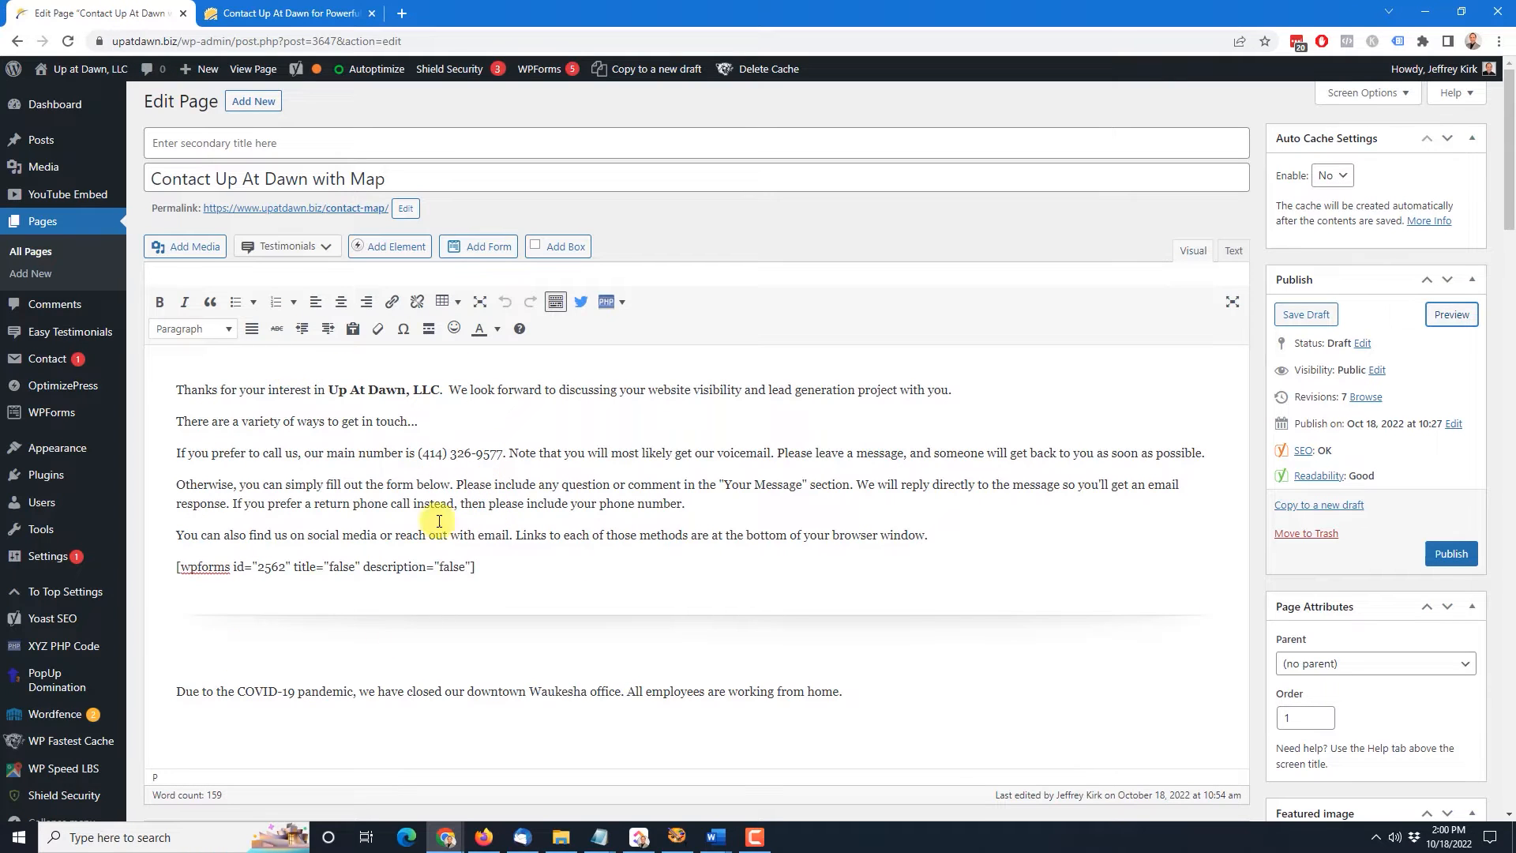
click(1236, 251)
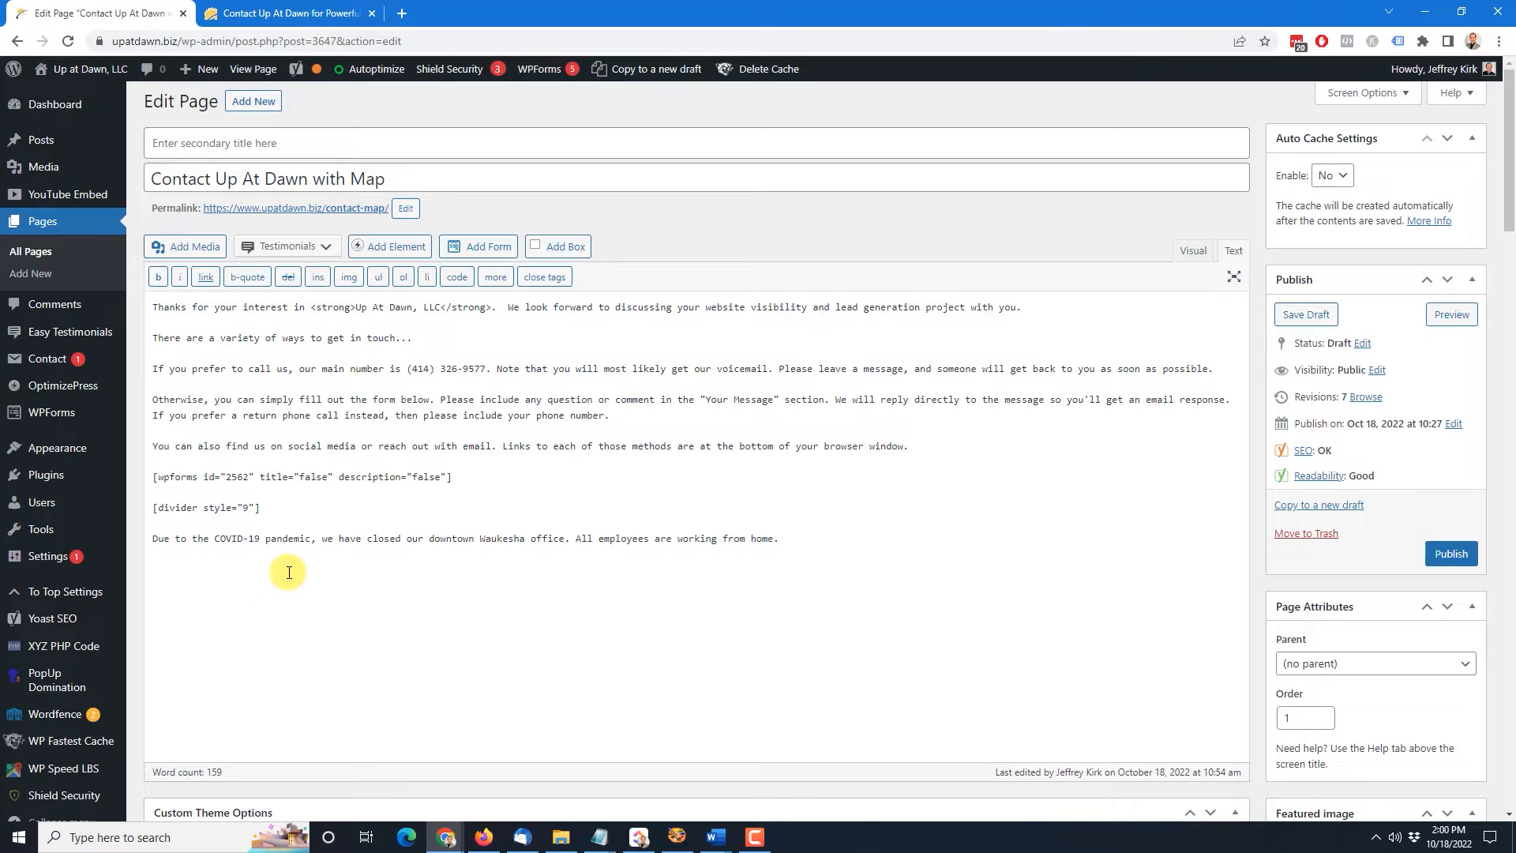
key(ctrl+v)
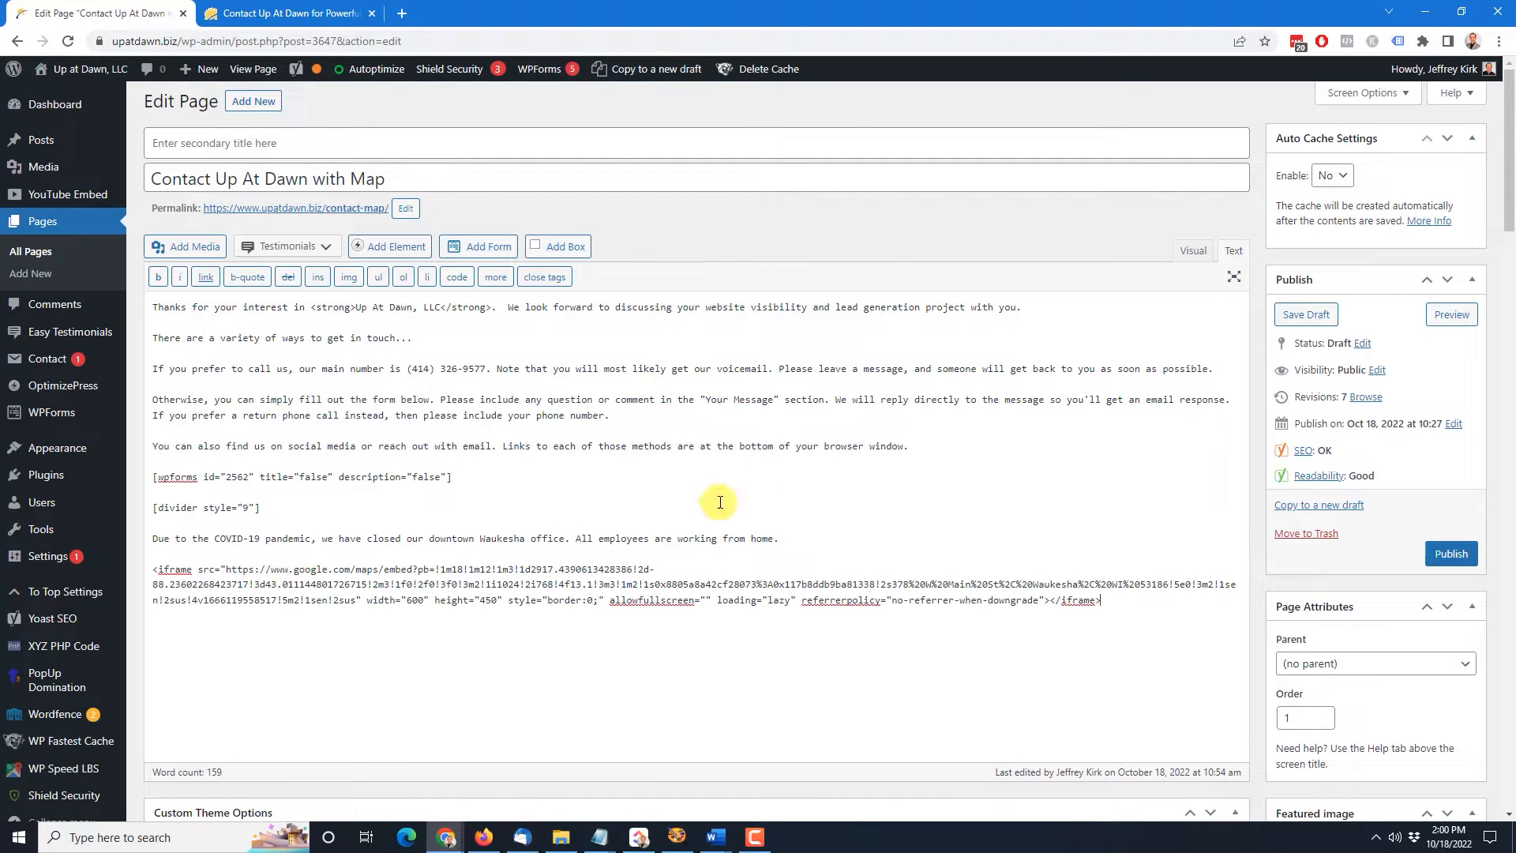
- Preview the page with the embedded map, check its fit in a phone-width browser window, and maximize the window again
click(1454, 317)
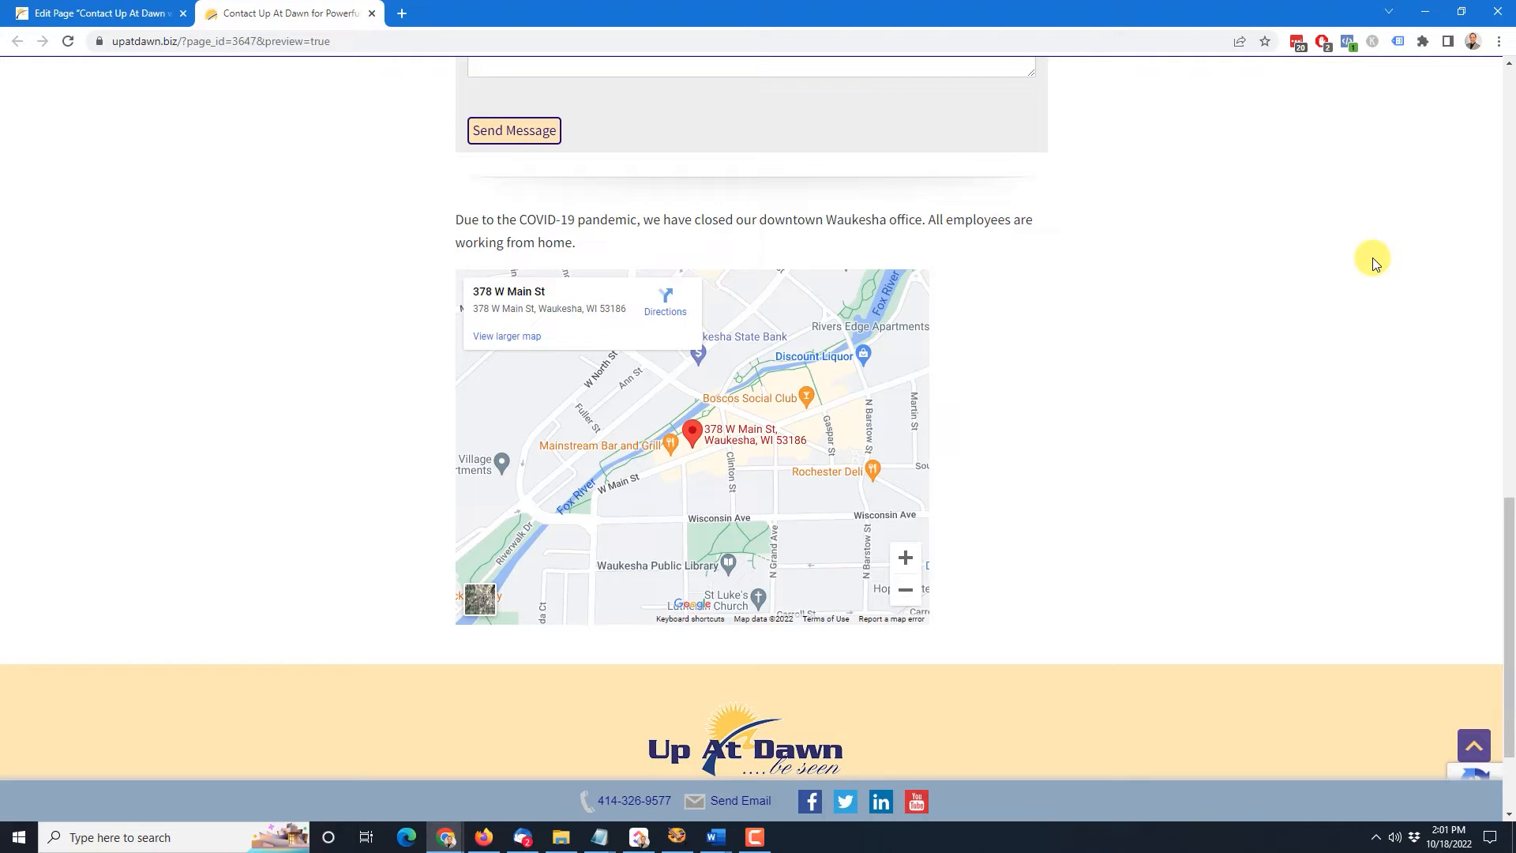
click(1462, 12)
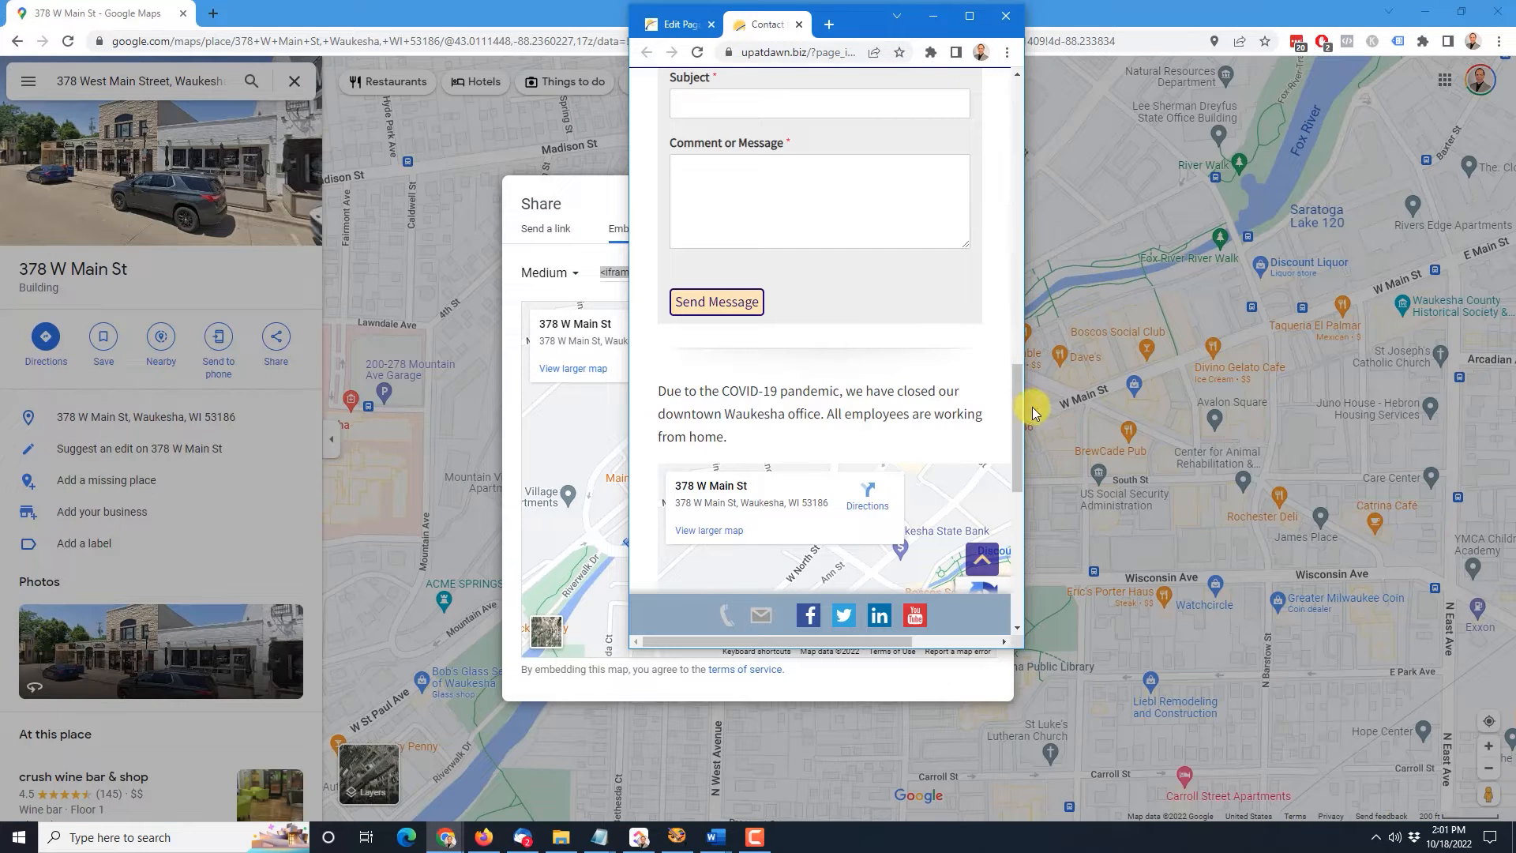
drag(1018, 411, 1013, 458)
drag(829, 641, 772, 653)
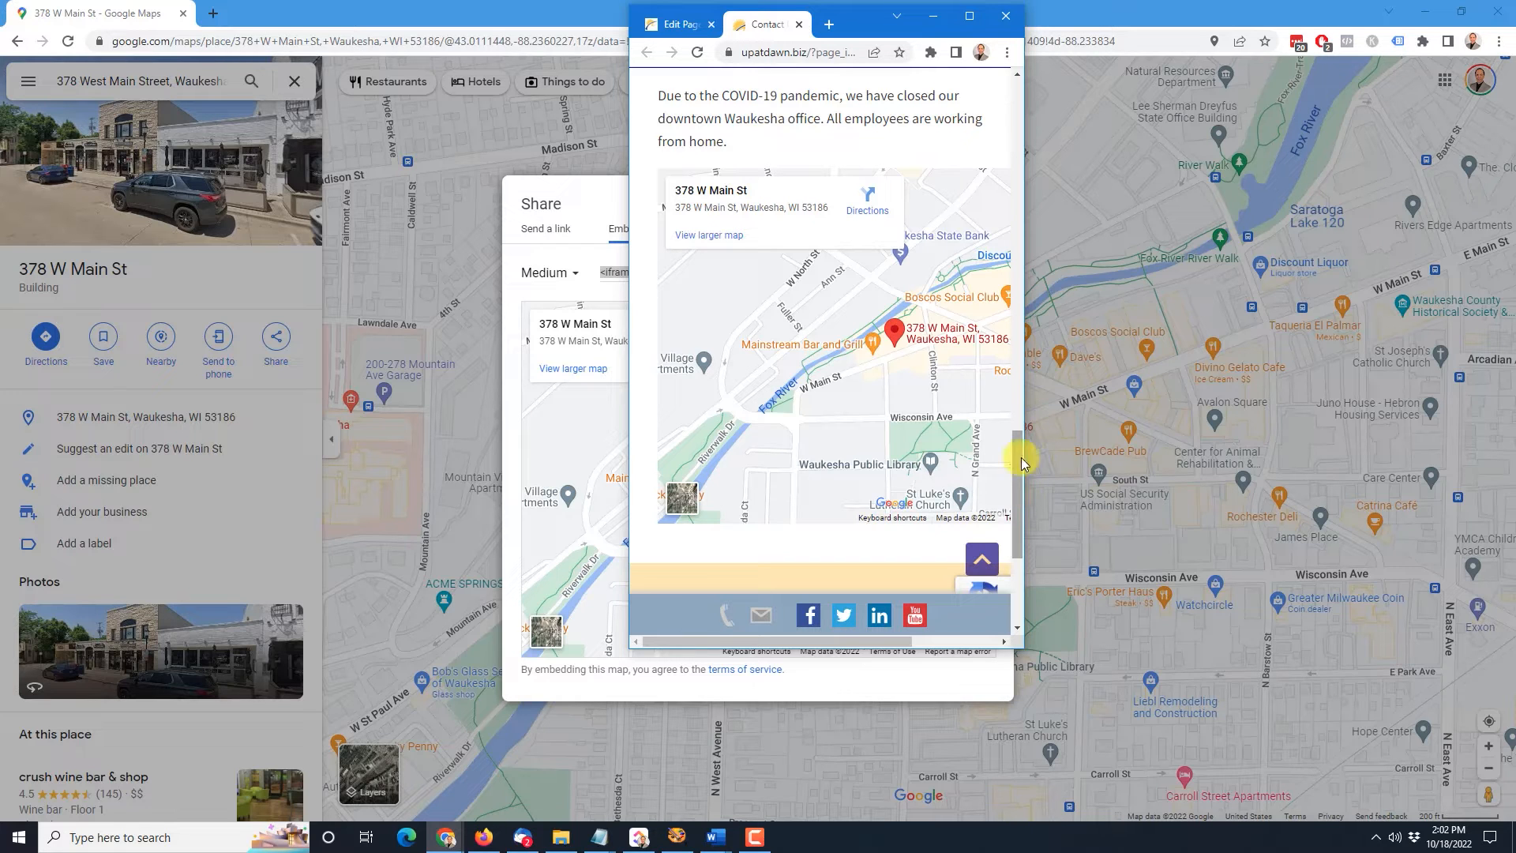
click(969, 16)
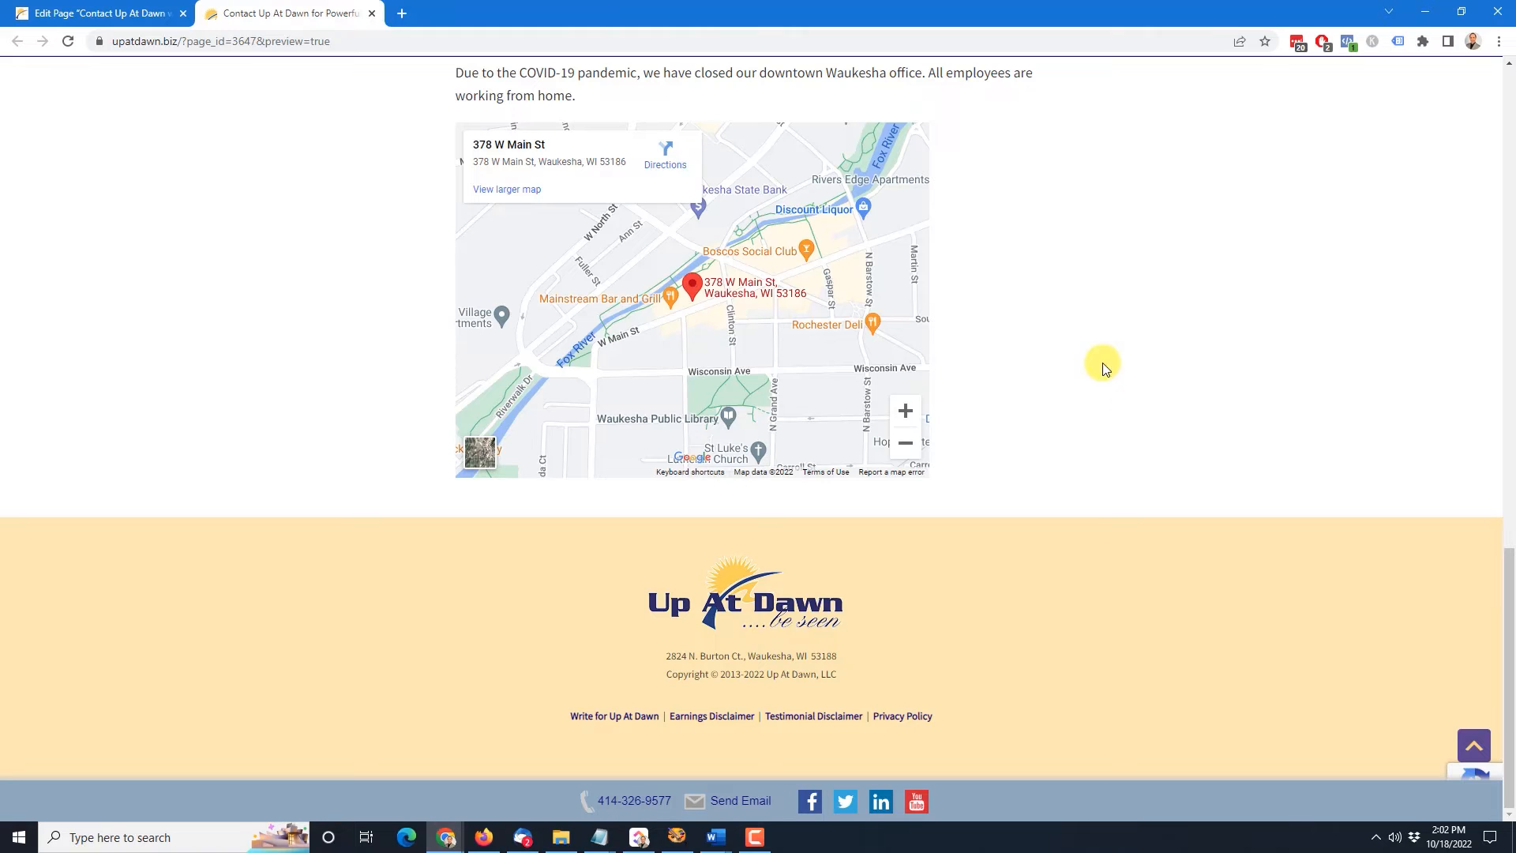
- Add "max-width: 600px; width: 100%;" after "border:0;" in the map iframe's style attribute, separated by a space
click(126, 13)
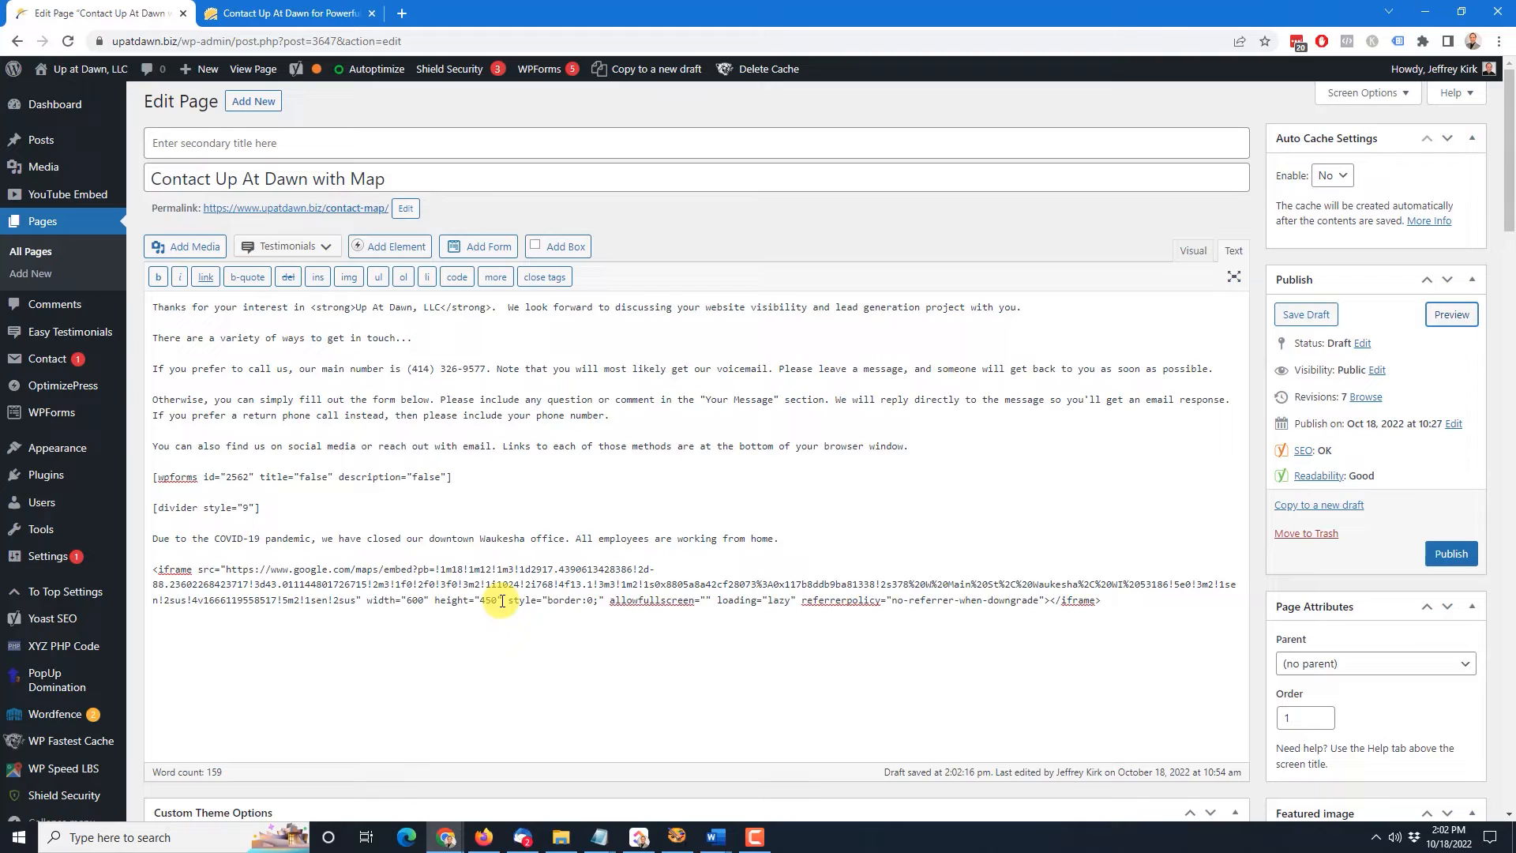
drag(509, 603, 542, 599)
click(544, 601)
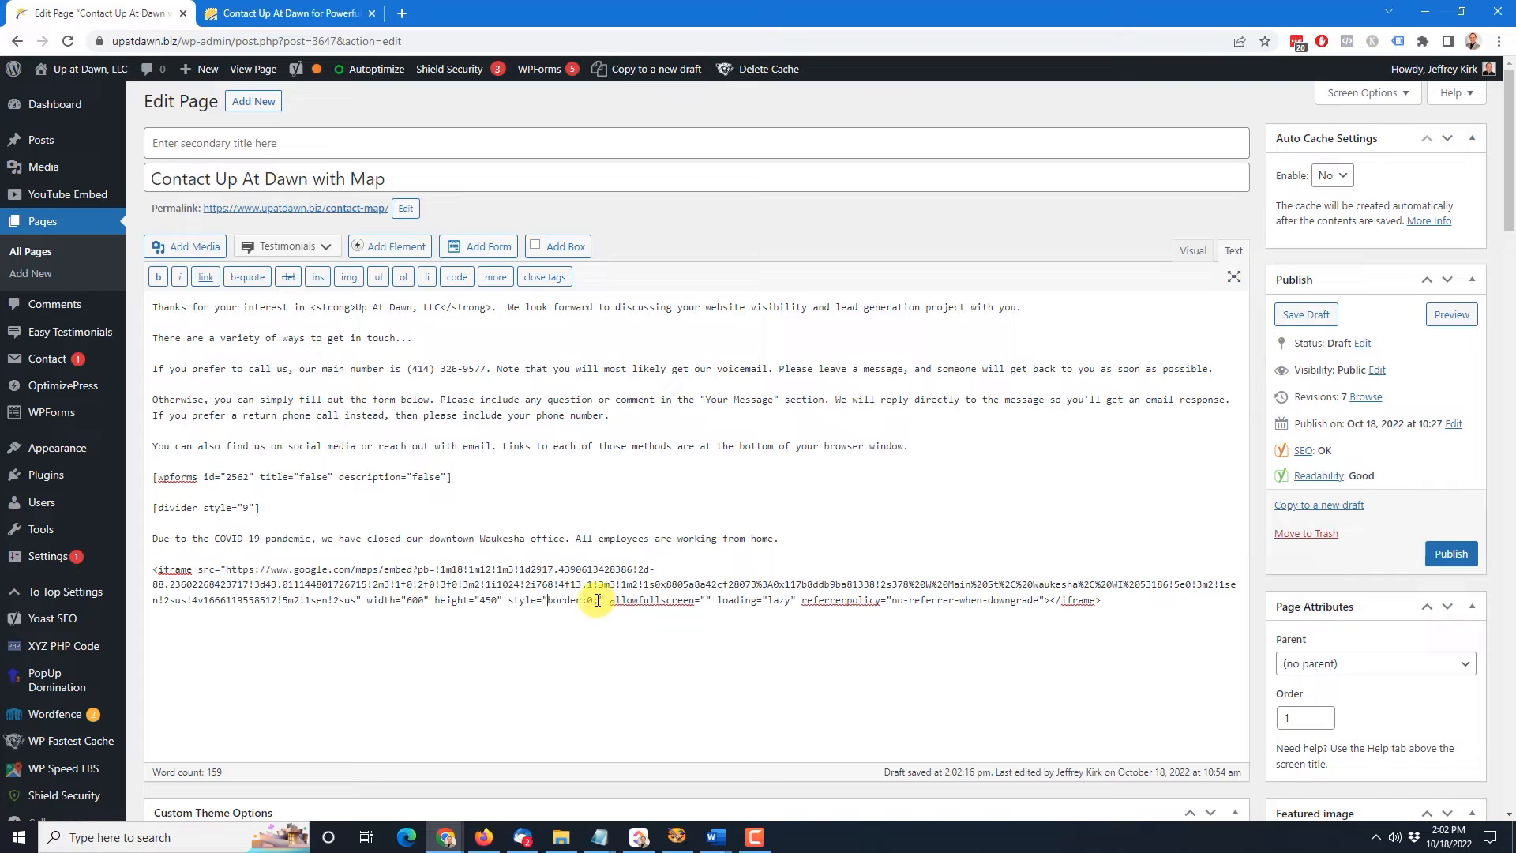
click(598, 837)
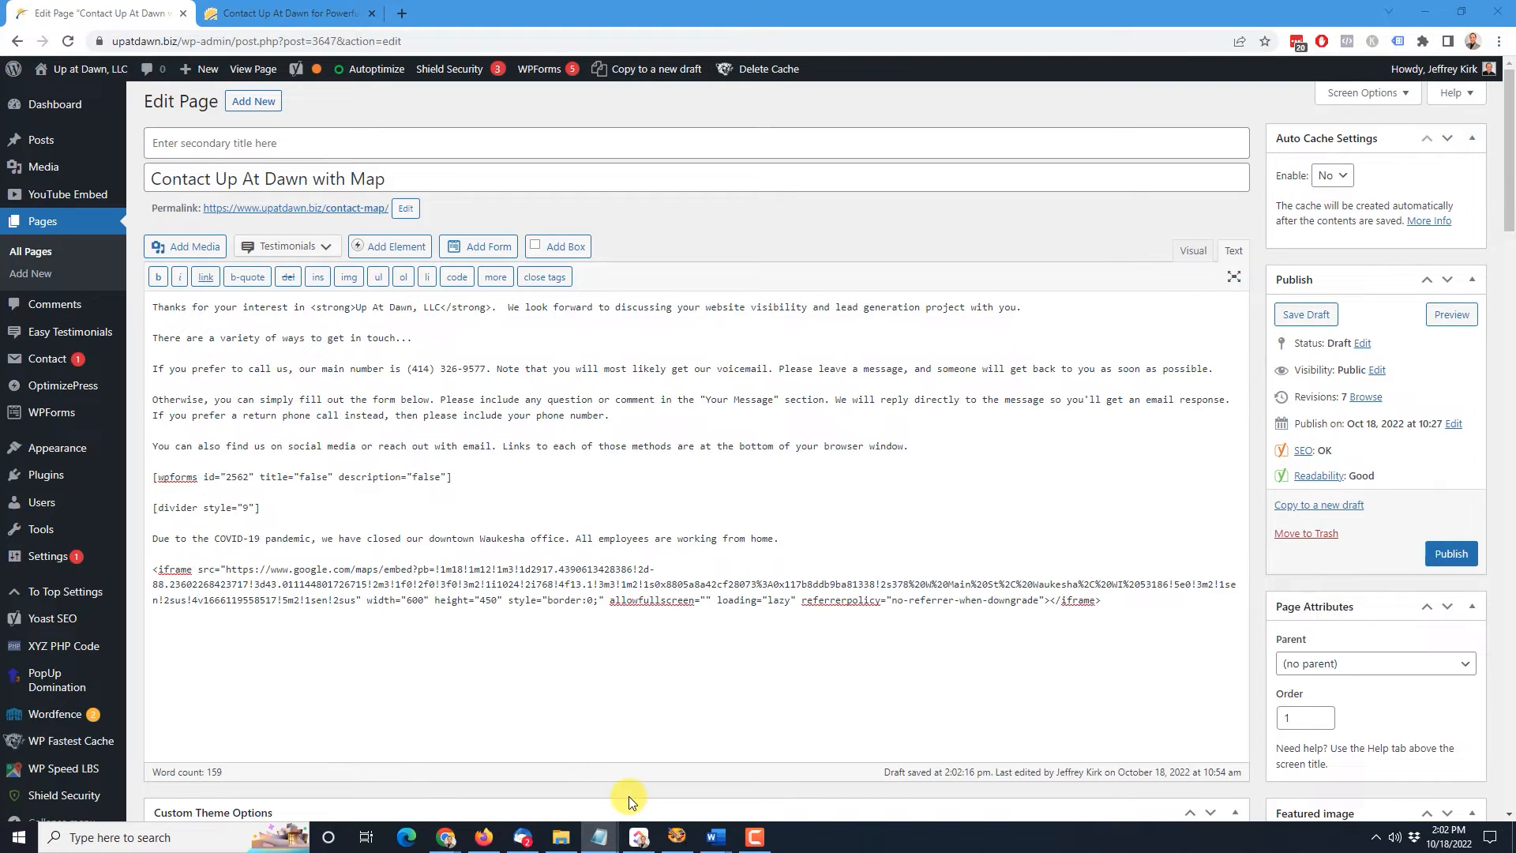
click(598, 601)
key(ctrl+v)
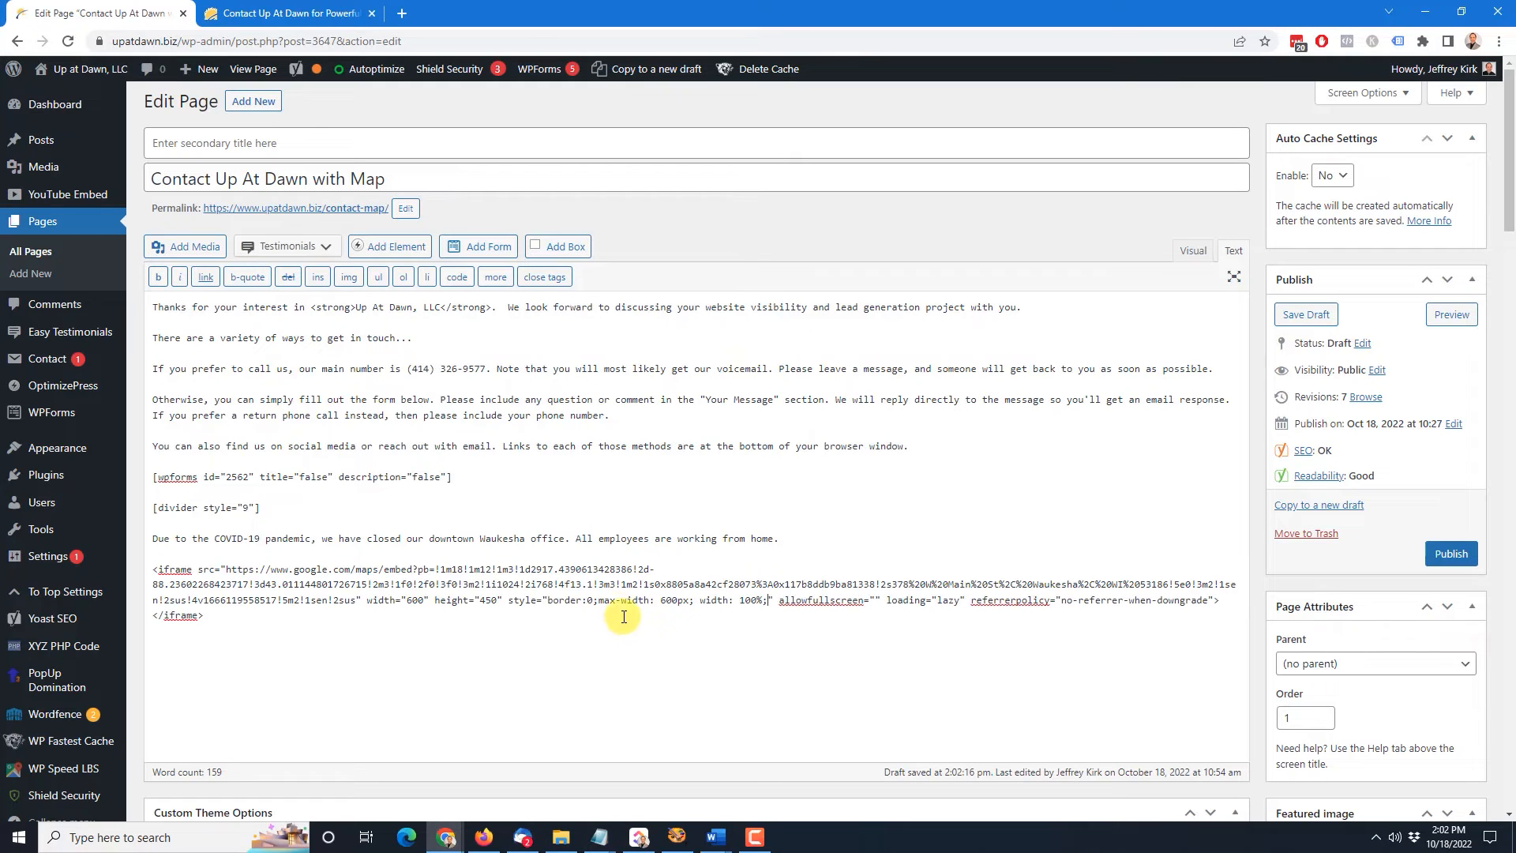
click(598, 600)
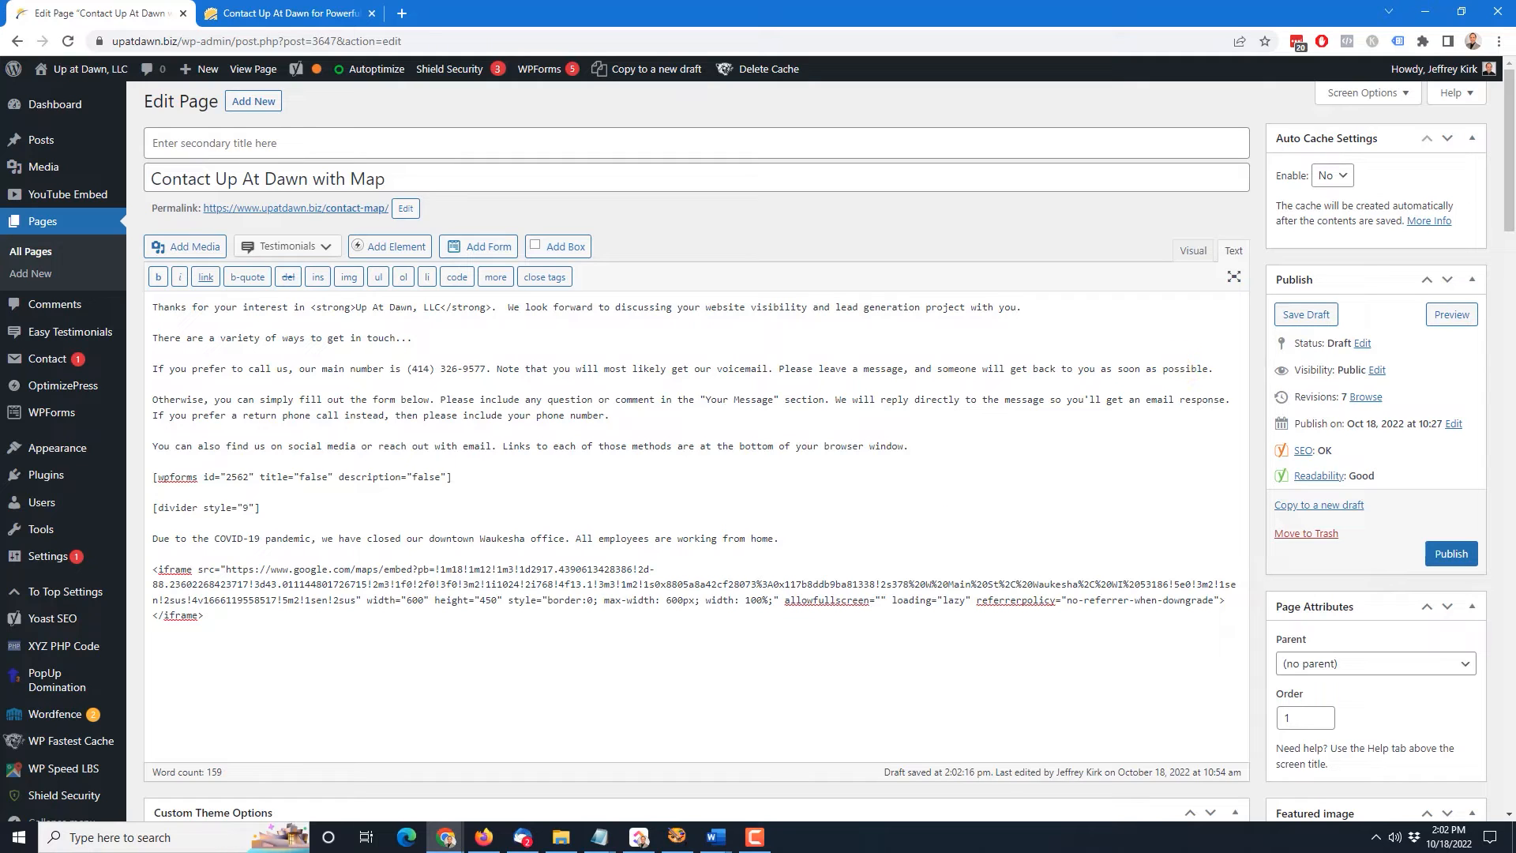
- Preview the page with the revised iframe style, check the map at full and phone width, and maximize the window again
click(1453, 315)
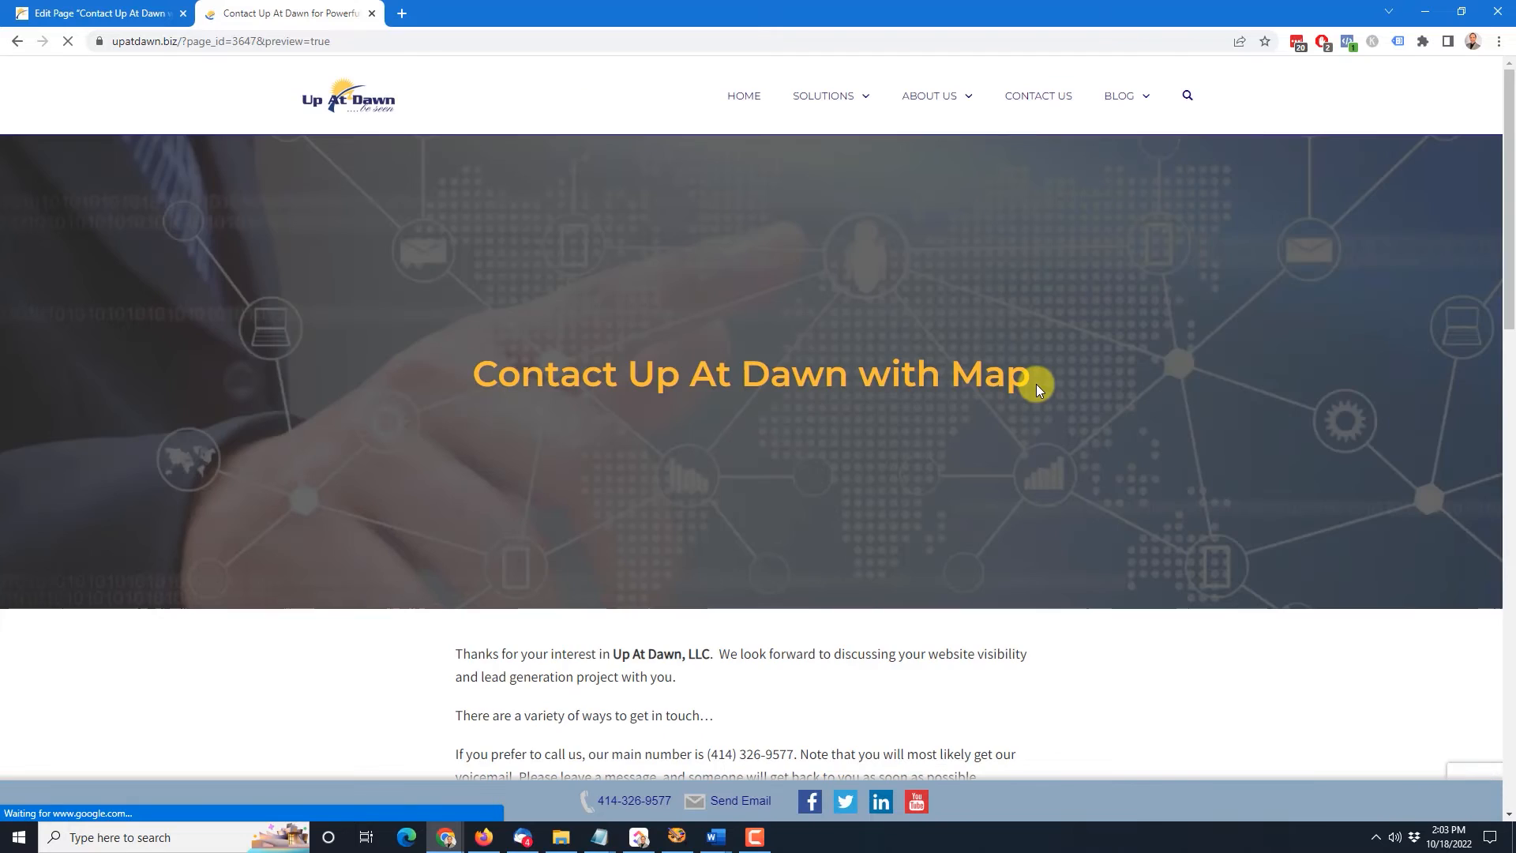
scroll(1037, 383, down, 6)
scroll(1036, 384, down, 10)
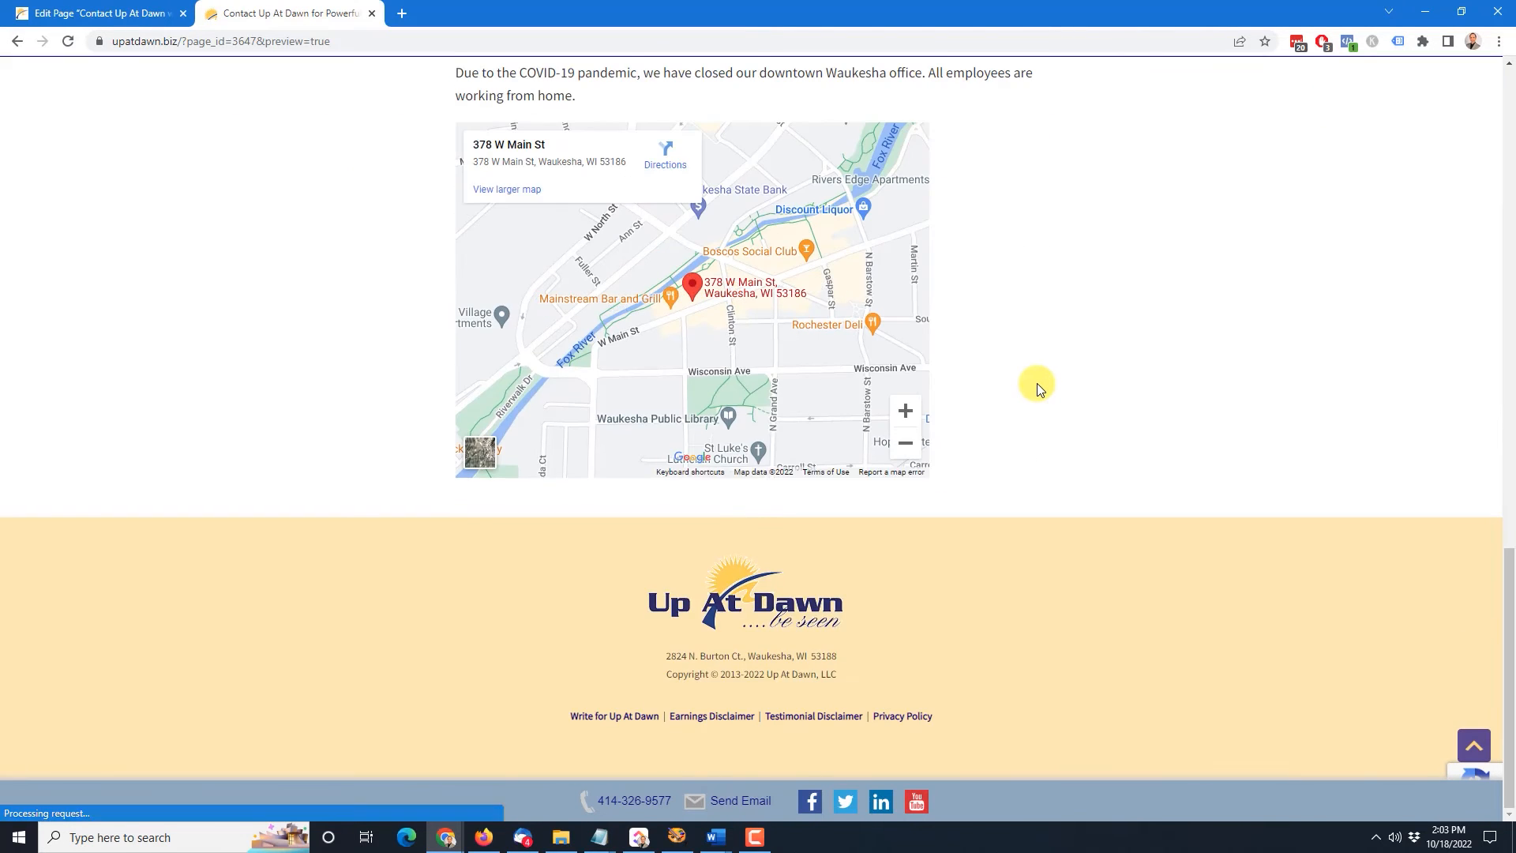
scroll(1036, 382, up, 2)
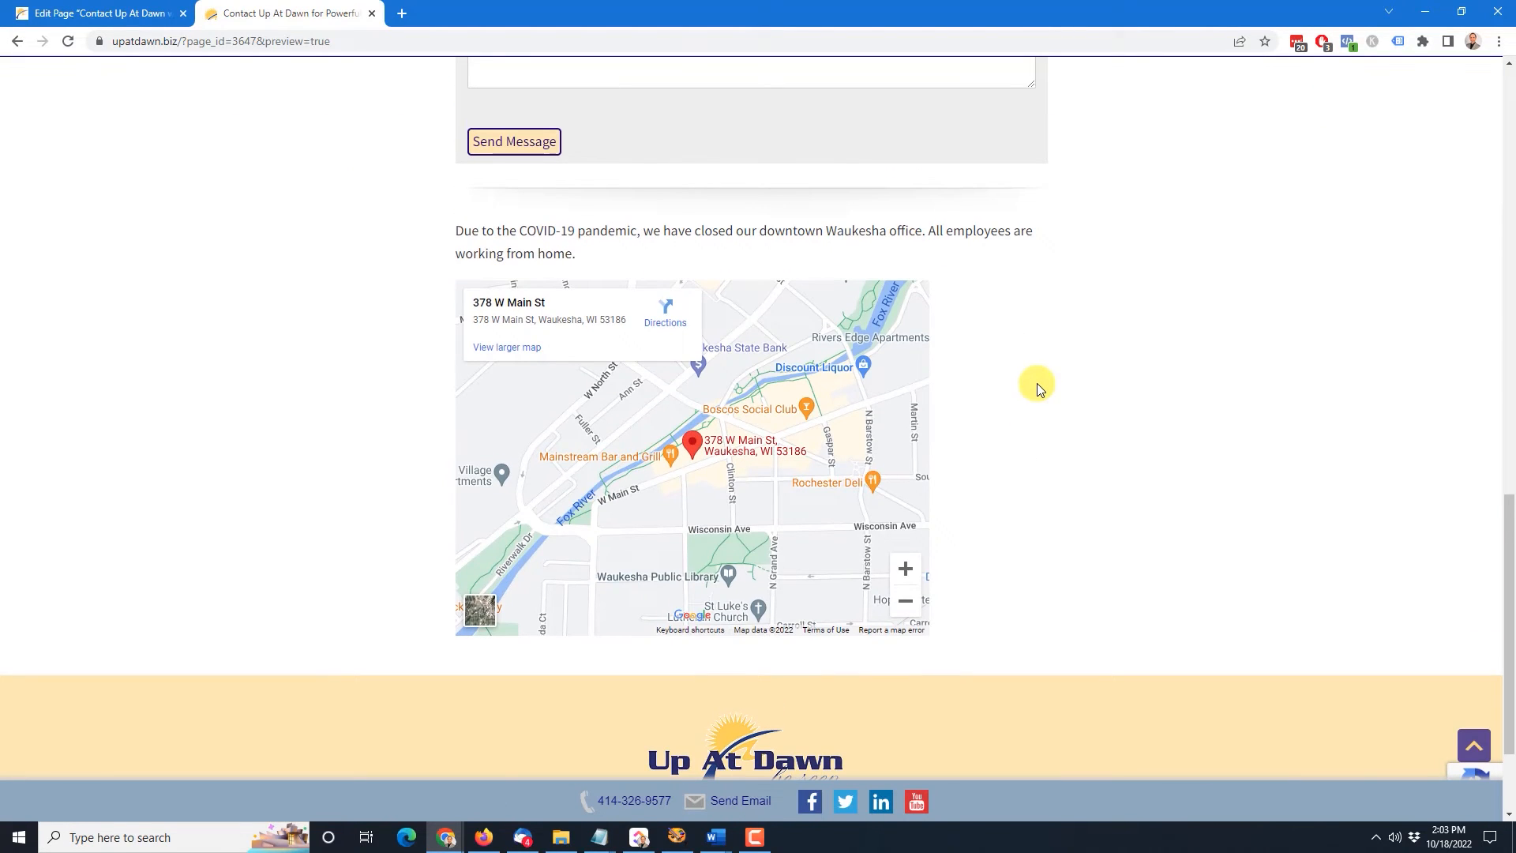
click(1463, 12)
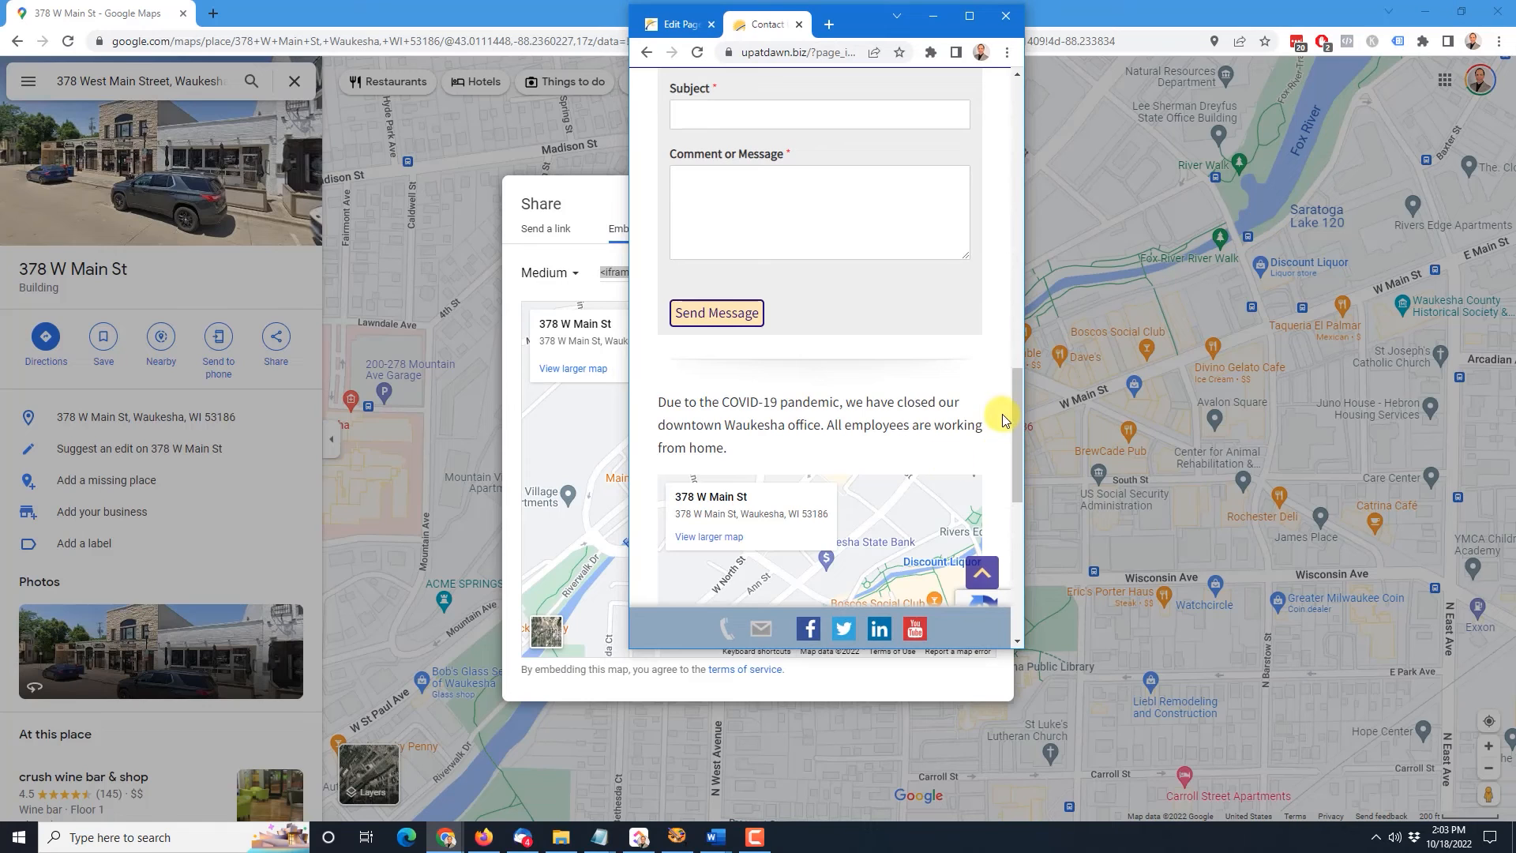
drag(1018, 391, 1033, 461)
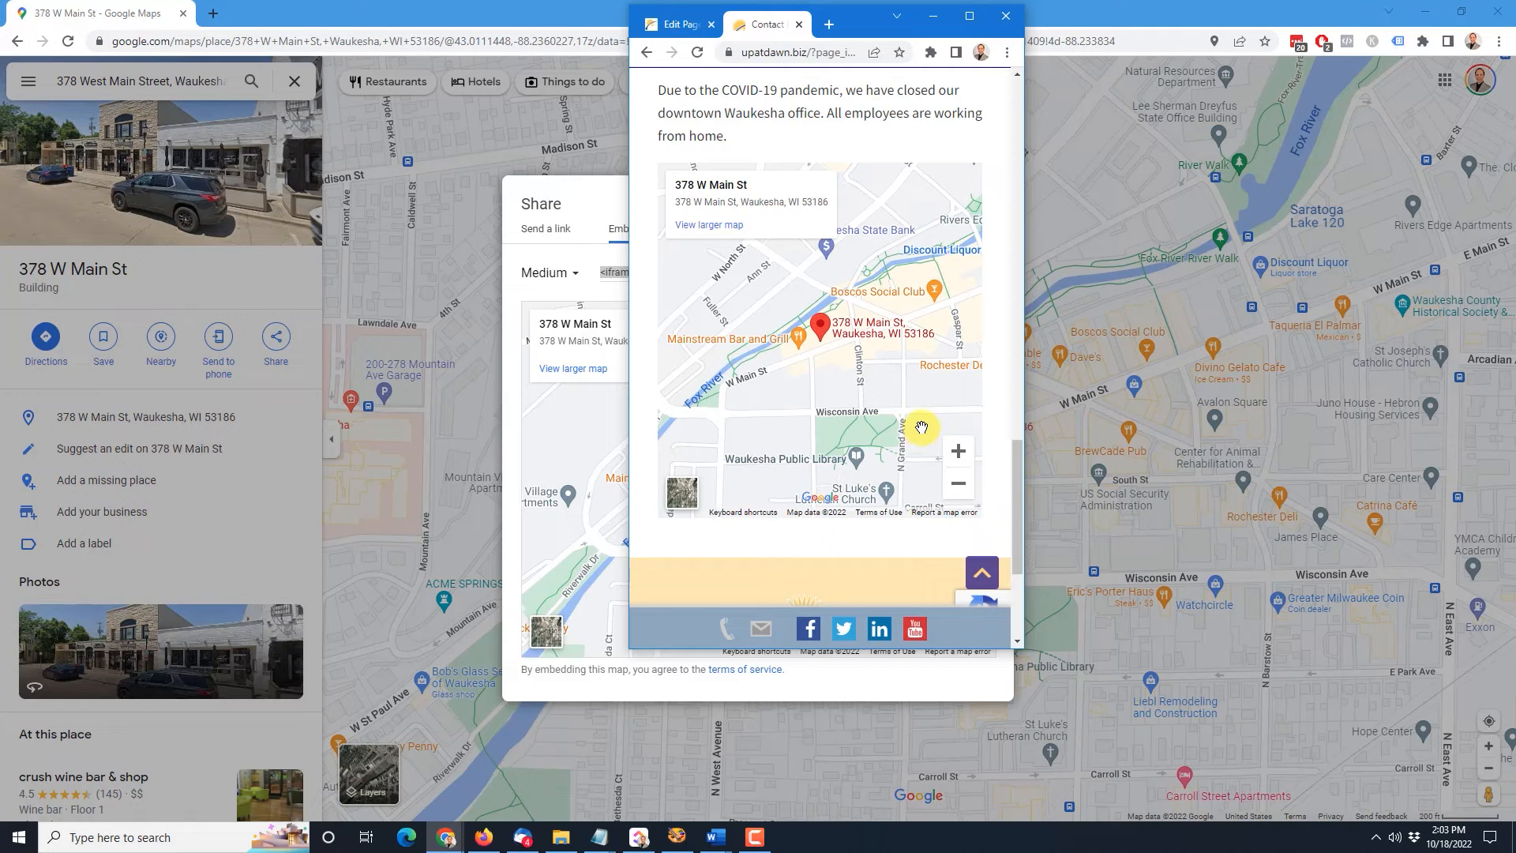
click(969, 15)
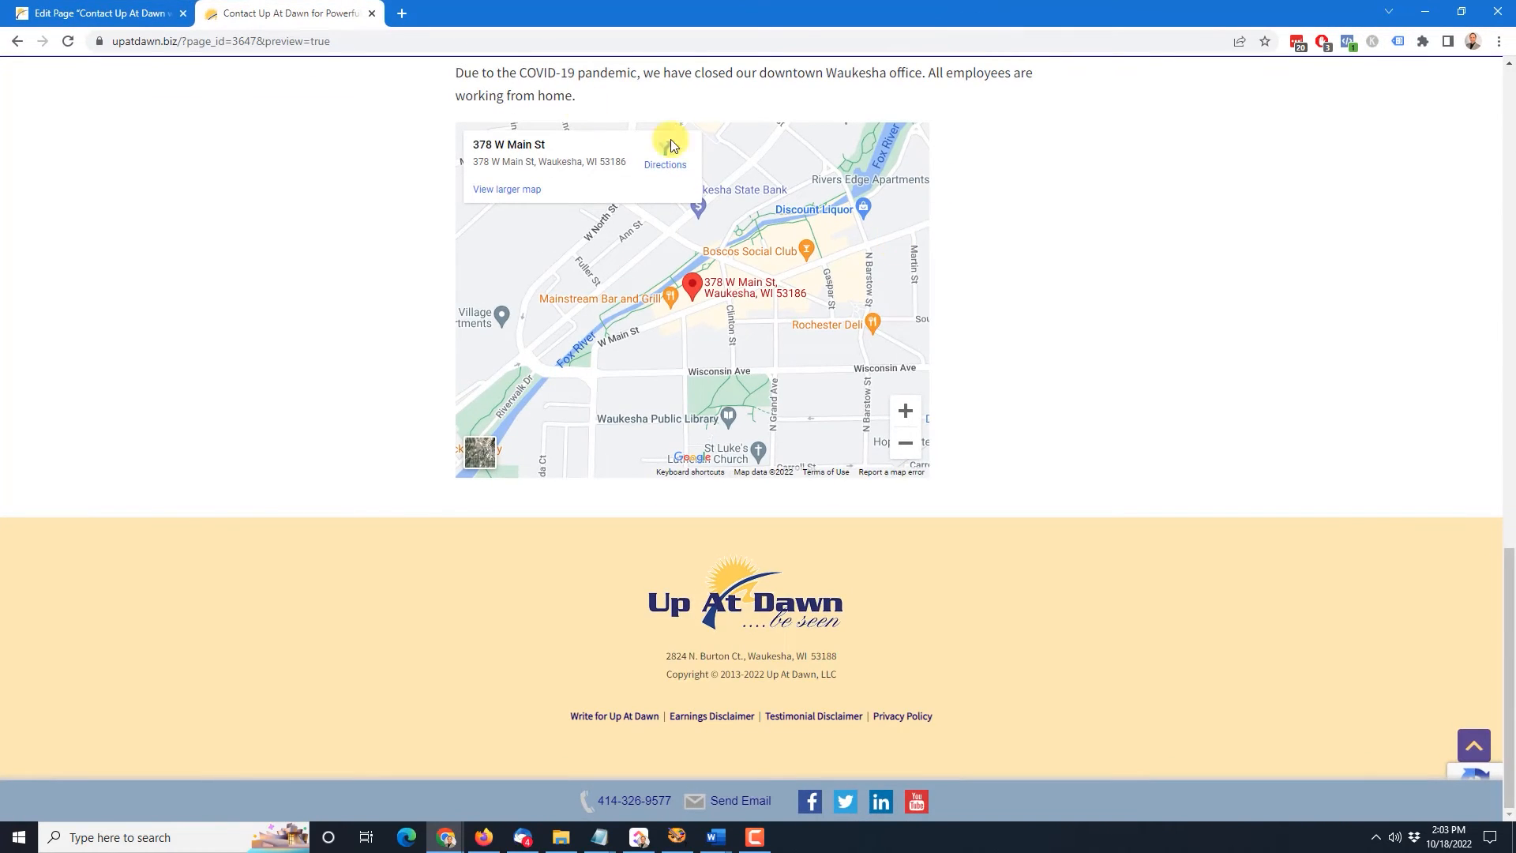
- Return to the page's HTML and highlight the max-width and width declarations in the iframe's style attribute
click(119, 14)
drag(602, 600, 771, 600)
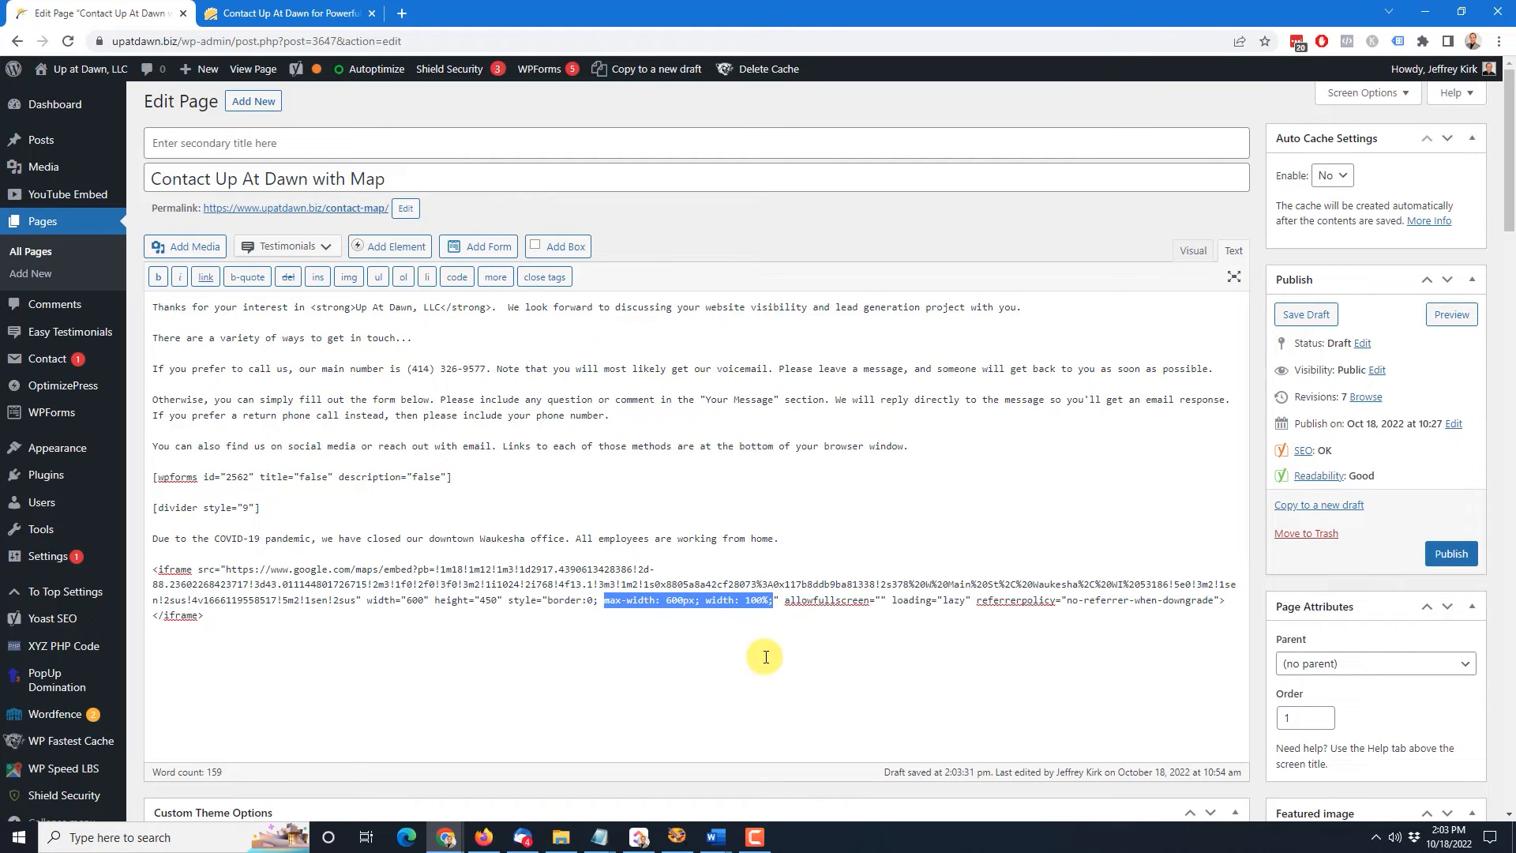